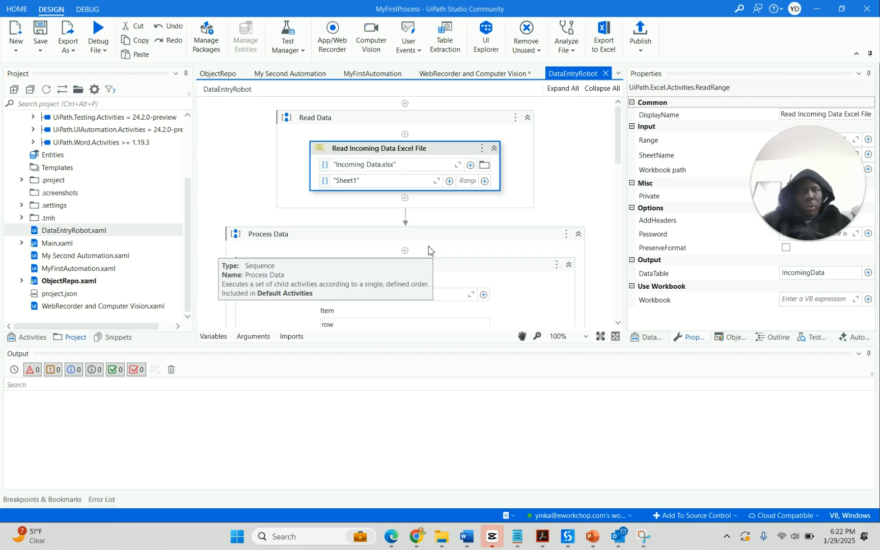
Review the Read Incoming Data Excel File activity and the sequence below it in the DataEntryRobot workflow.
left_click(403, 154)
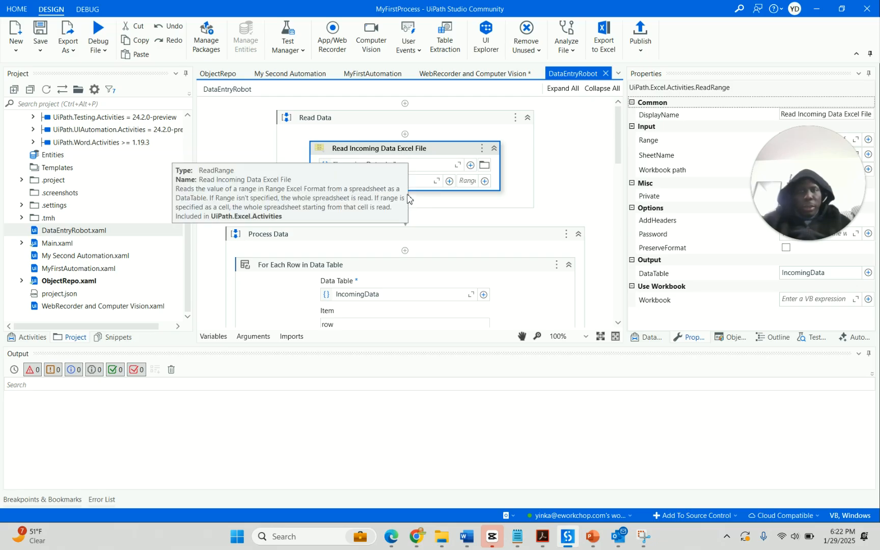
scroll(408, 207, "down", 1)
scroll(408, 208, "down", 1)
scroll(409, 206, "up", 2)
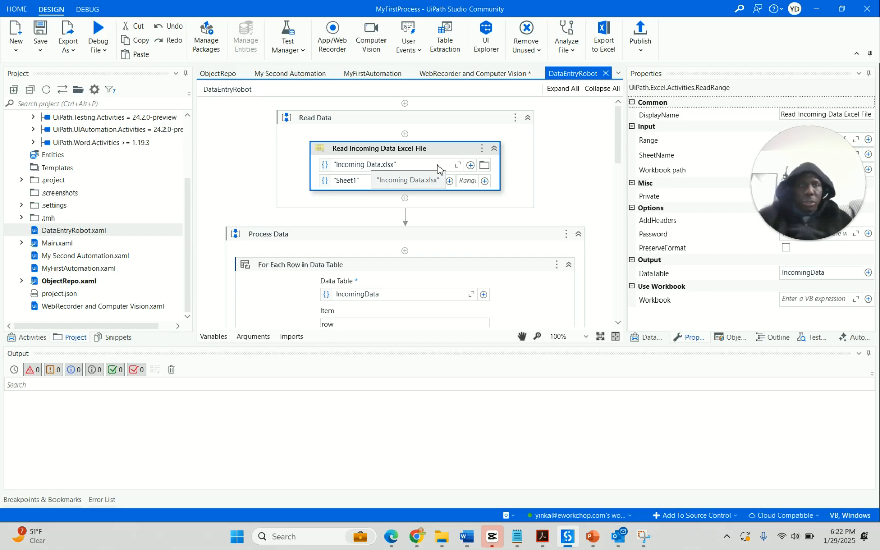
Switch to the Edge window with the UiPath Orchestrator documentation, maximize it and open a new tab.
mouse_move(392, 544)
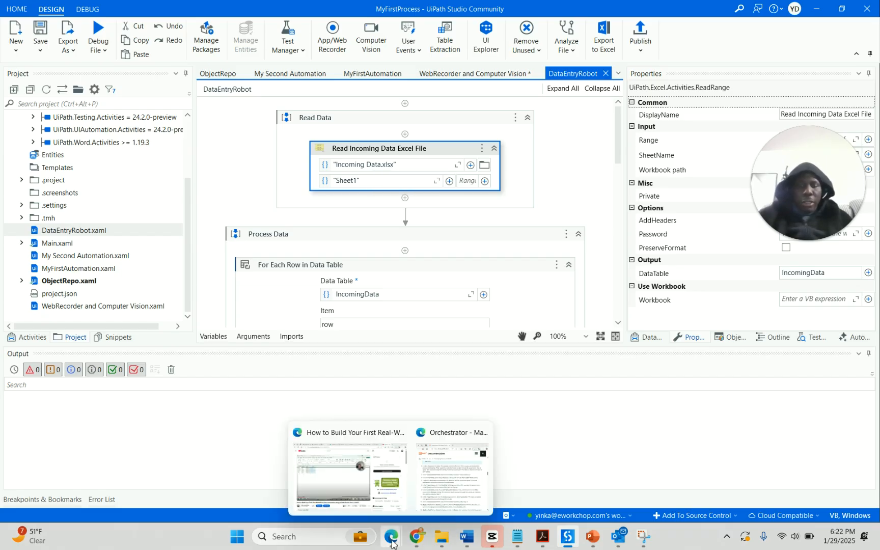
left_click(446, 463)
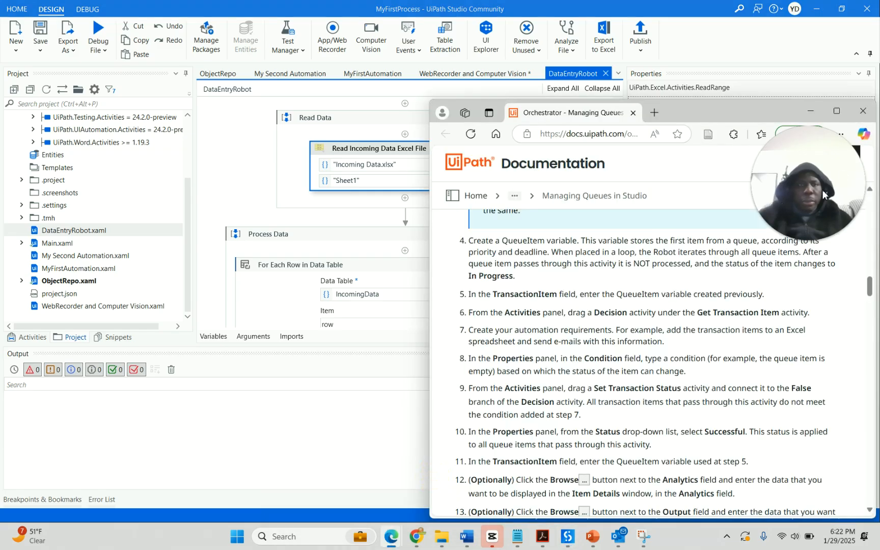
left_click(836, 111)
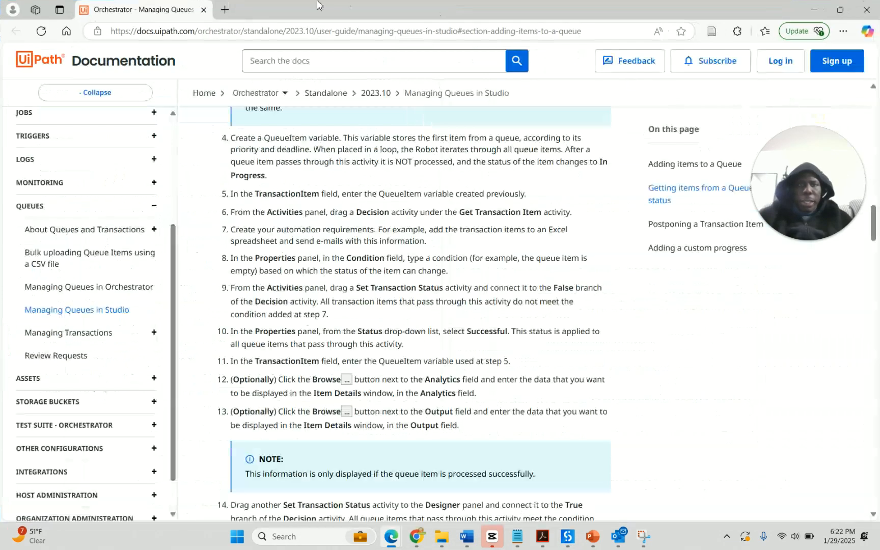
left_click(225, 9)
type("o")
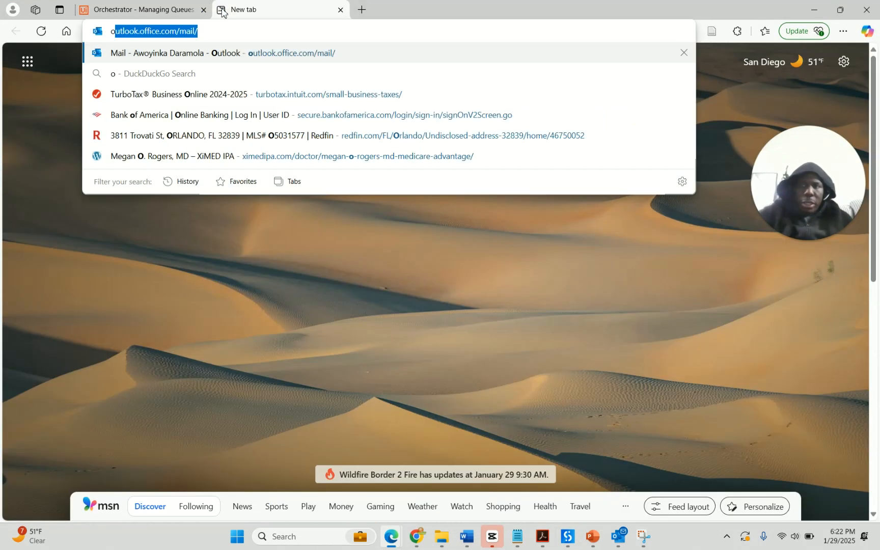
type("rc")
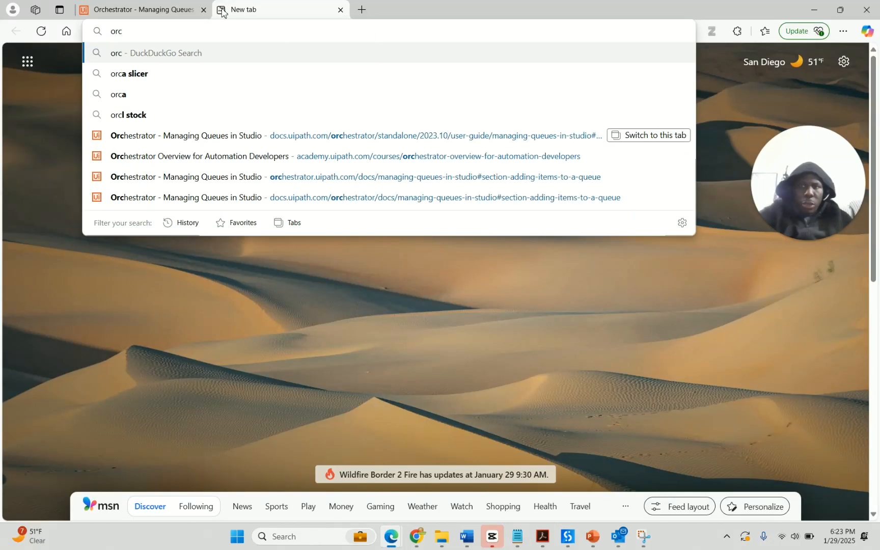
type("\\")
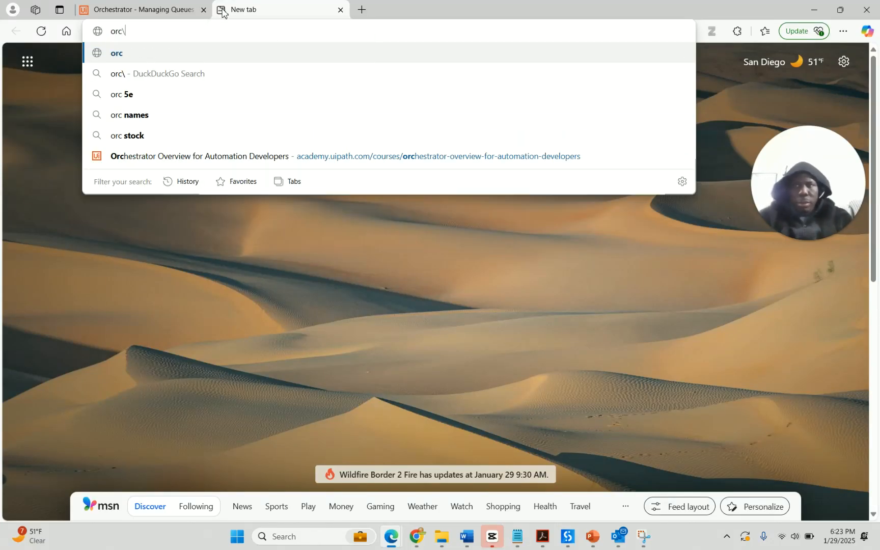
key("BackSpace")
key("BackSpace")
key("BackSpace")
key("BackSpace")
type("y")
key("BackSpace")
key("BackSpace")
type("u")
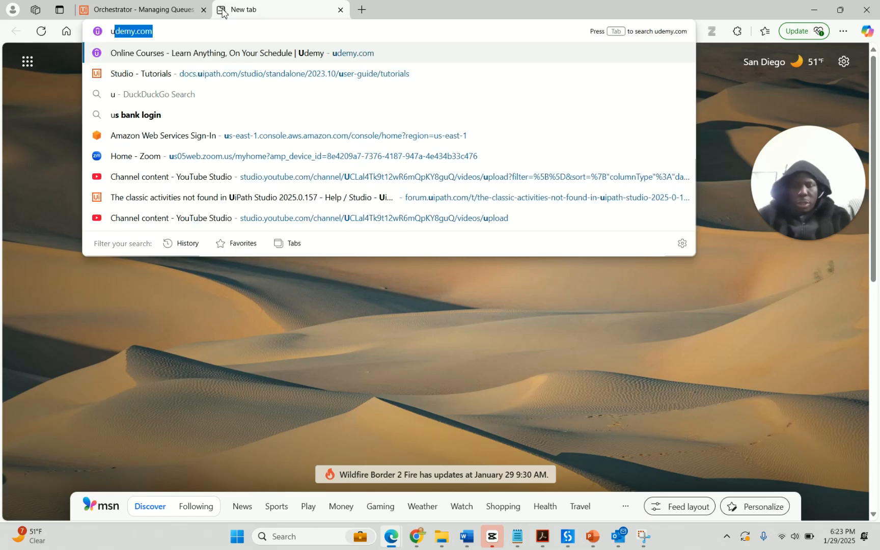
key("BackSpace")
key("BackSpace")
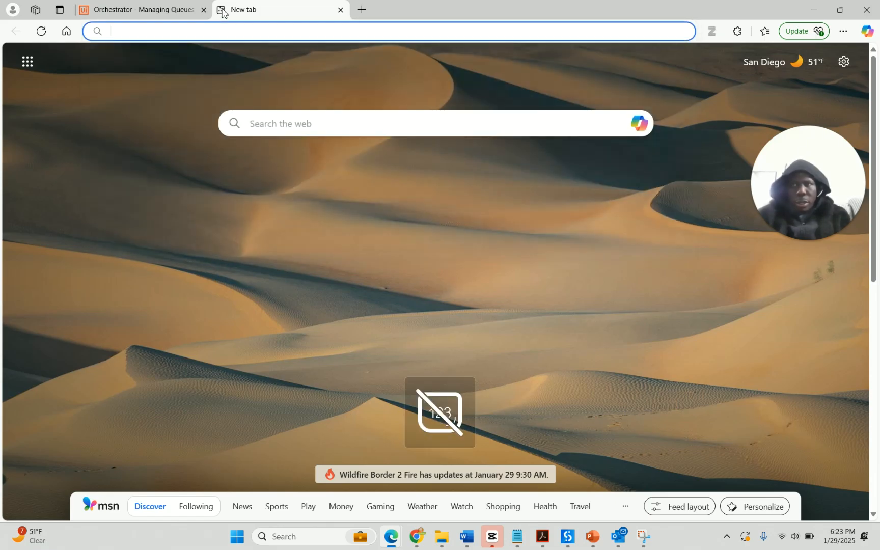
type("clou")
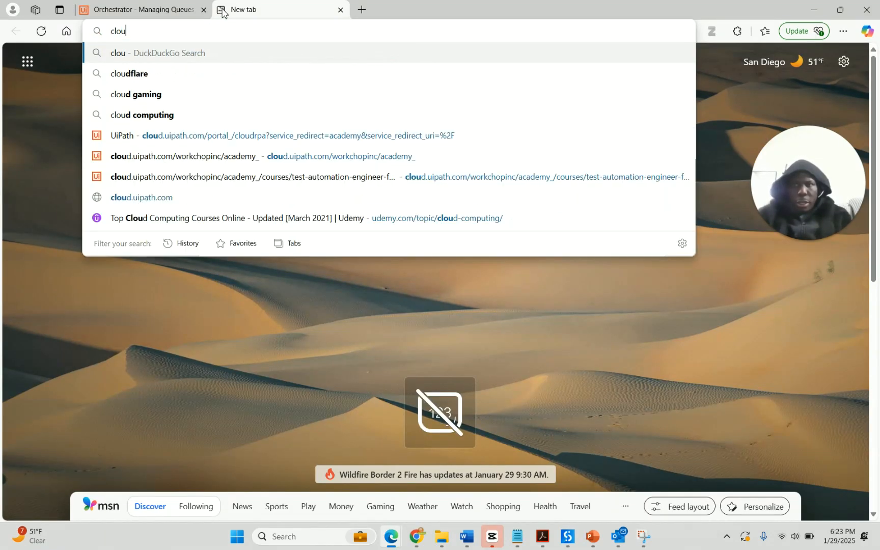
left_click(237, 135)
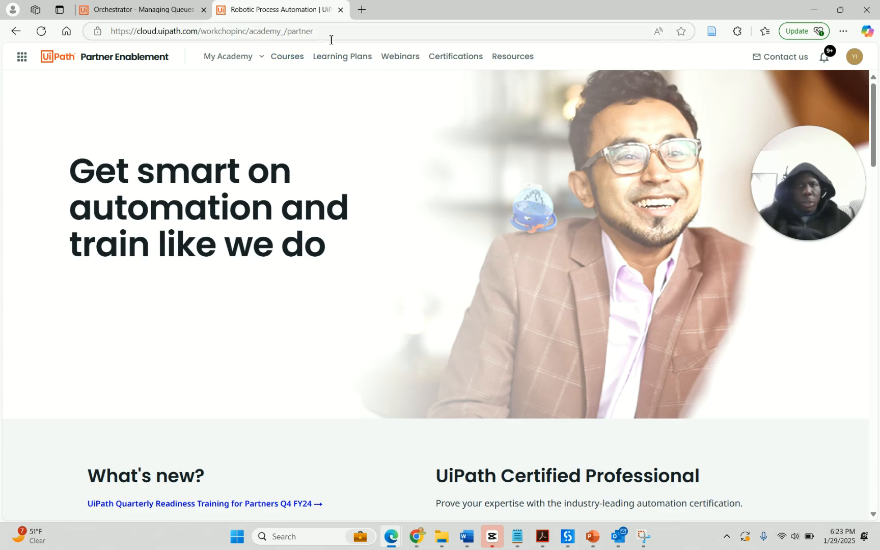
left_click(332, 40)
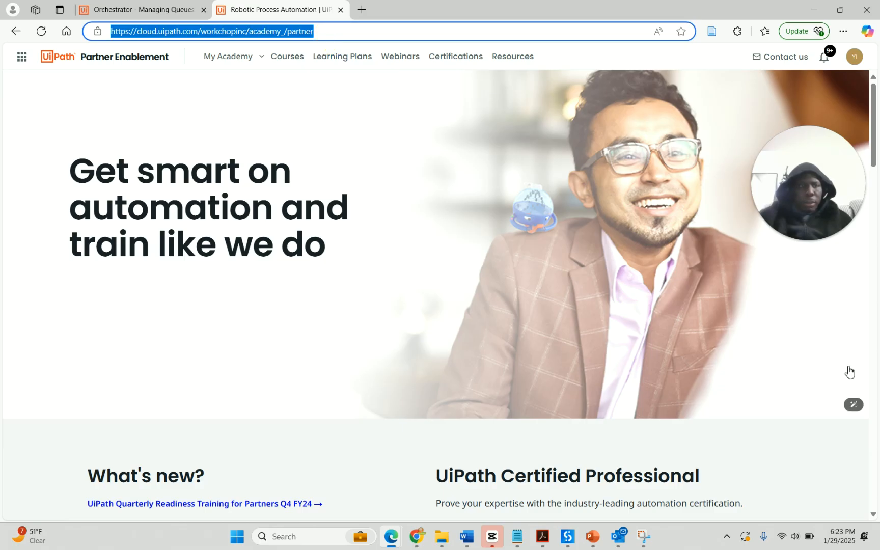
left_click(848, 368)
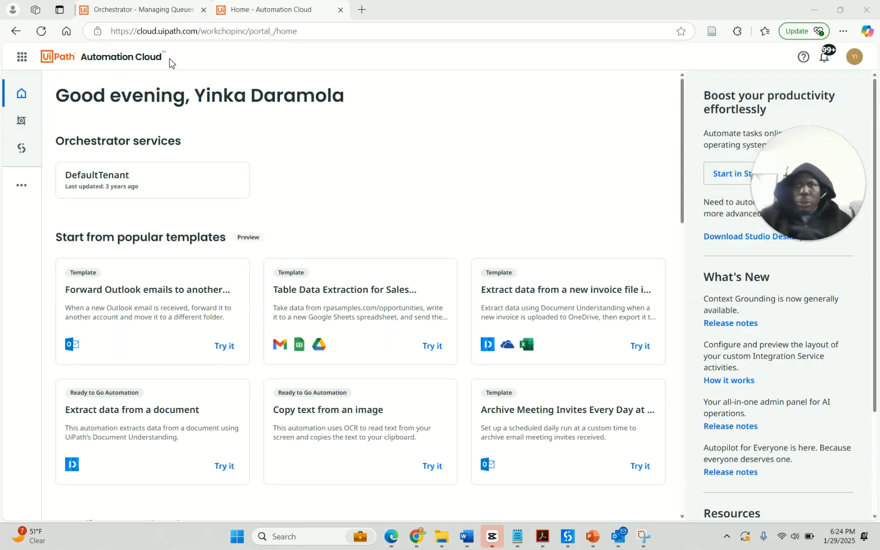
left_click_drag(201, 31, 320, 44)
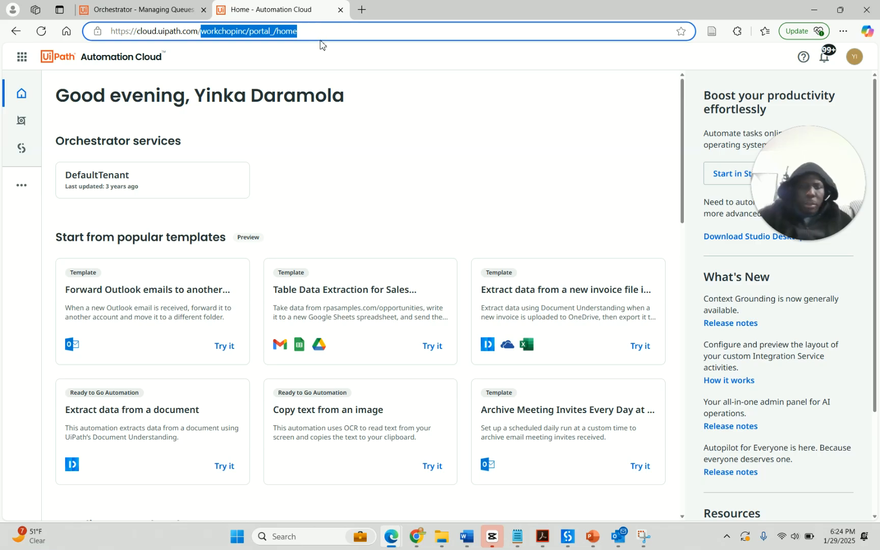
key("BackSpace")
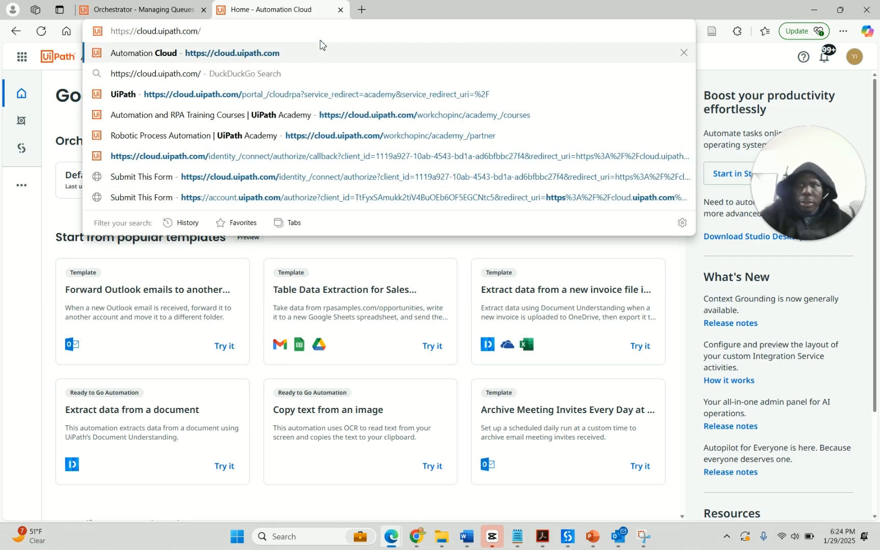
key("Return")
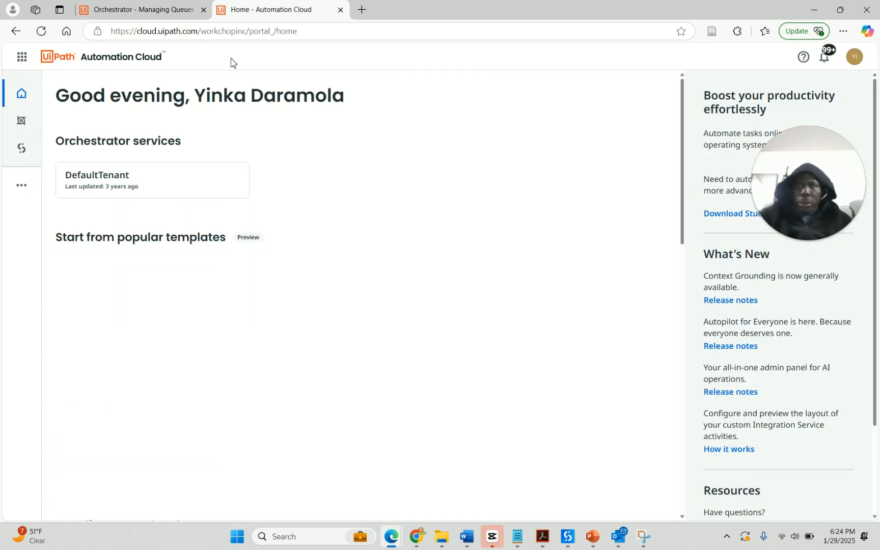
Open the Orchestrator service and dismiss the Healing Agent announcement.
left_click(20, 123)
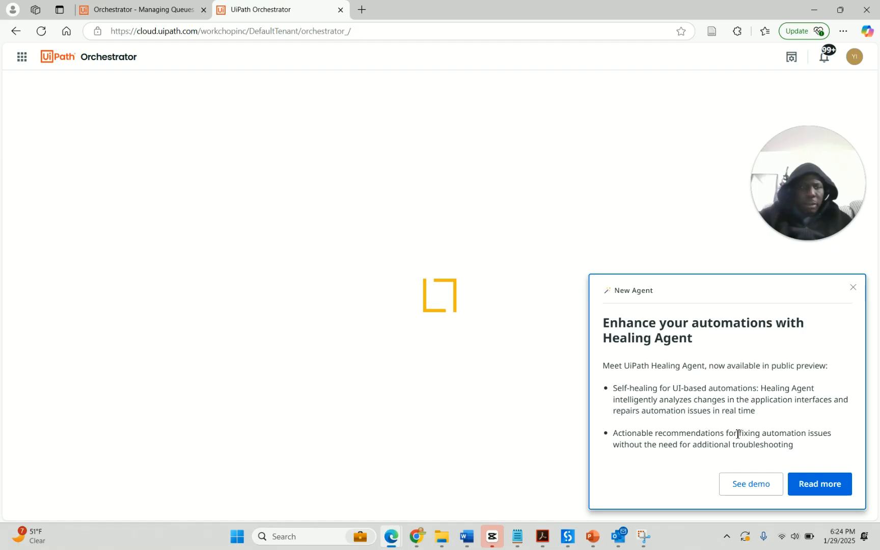
left_click(853, 288)
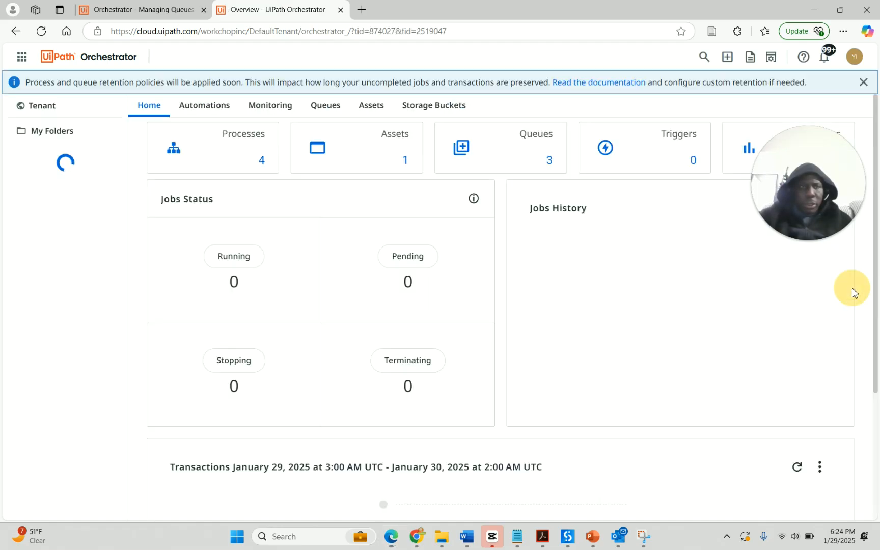
left_click(854, 289)
left_click(851, 288)
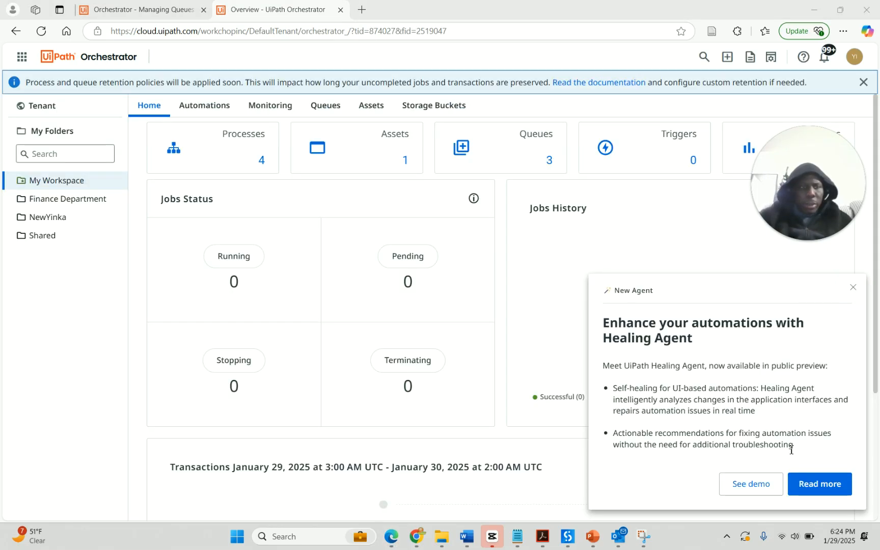
left_click(839, 366)
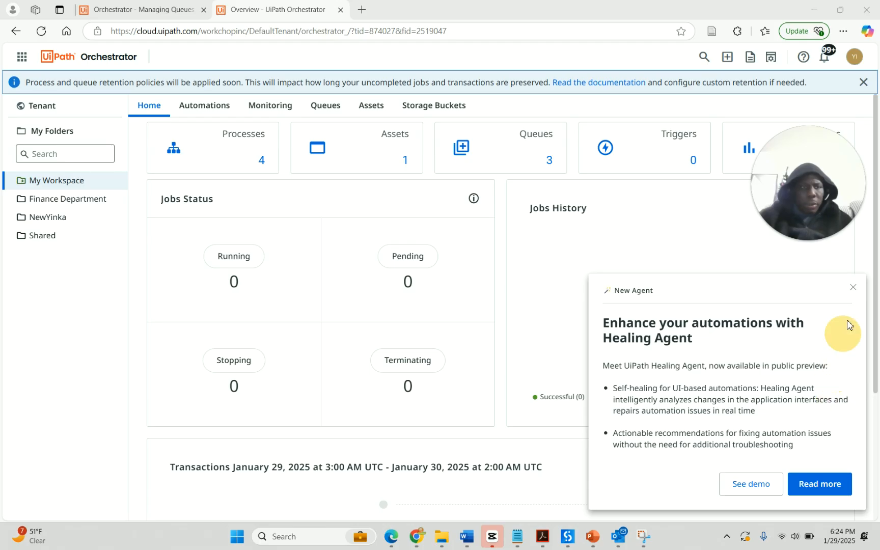
left_click(852, 288)
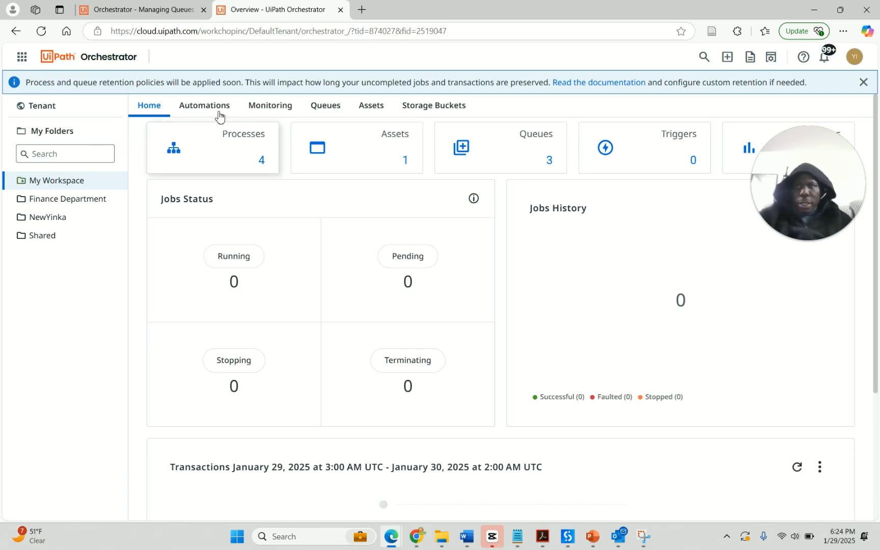
View the processes of My Workspace and the tenant-level robots, and return to the My Workspace overview.
left_click_drag(219, 112, 295, 175)
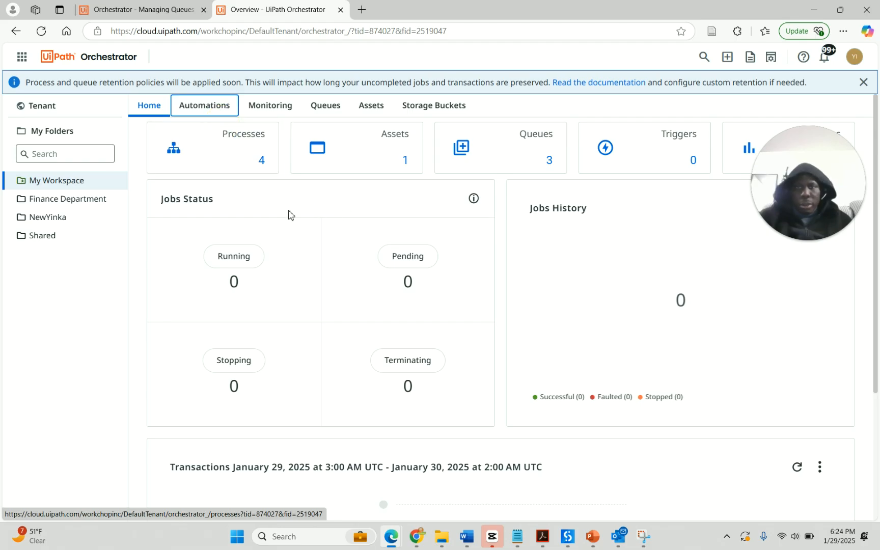
left_click(211, 106)
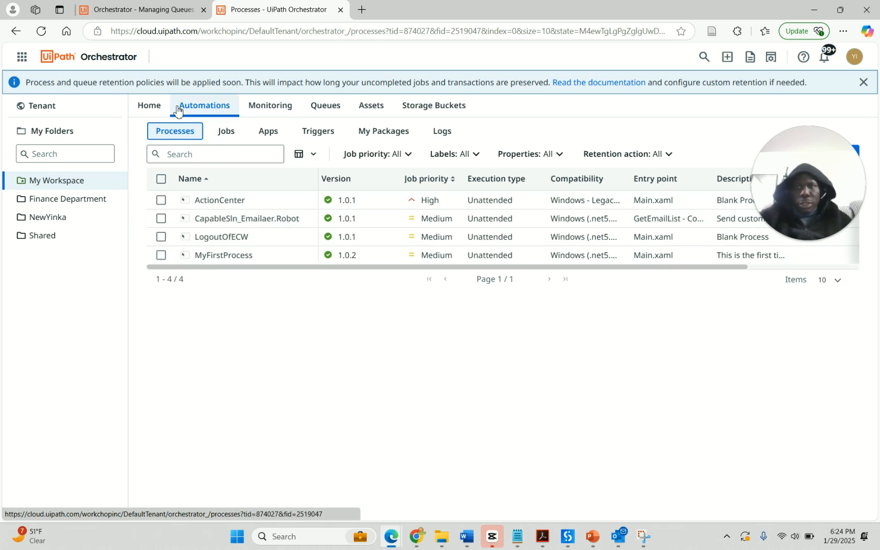
left_click(149, 106)
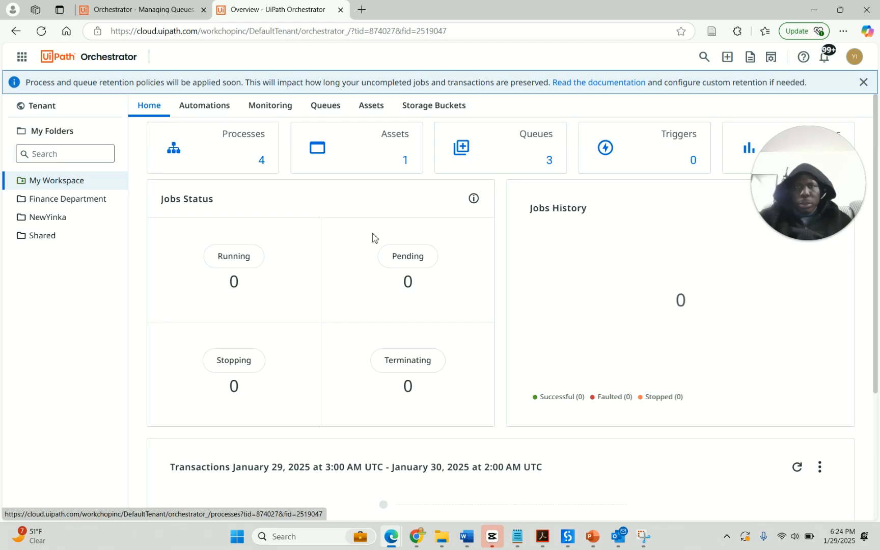
left_click(236, 146)
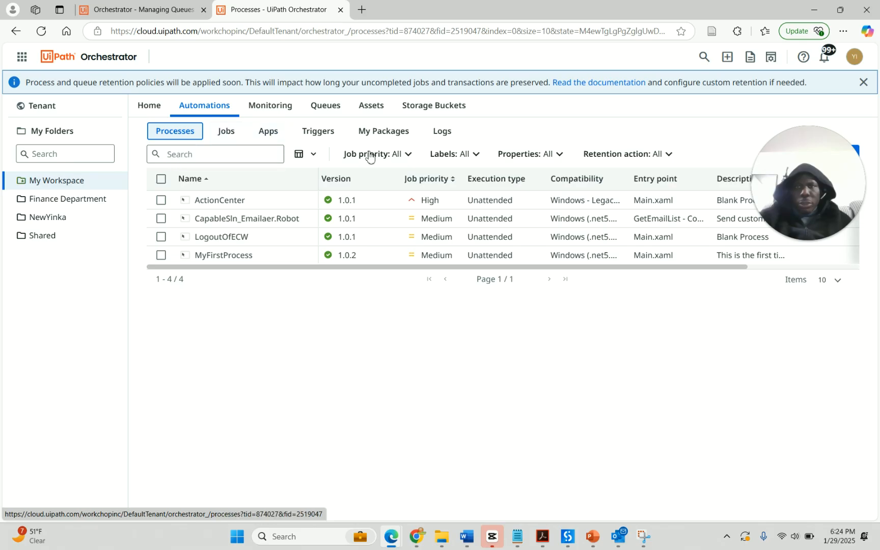
left_click(153, 105)
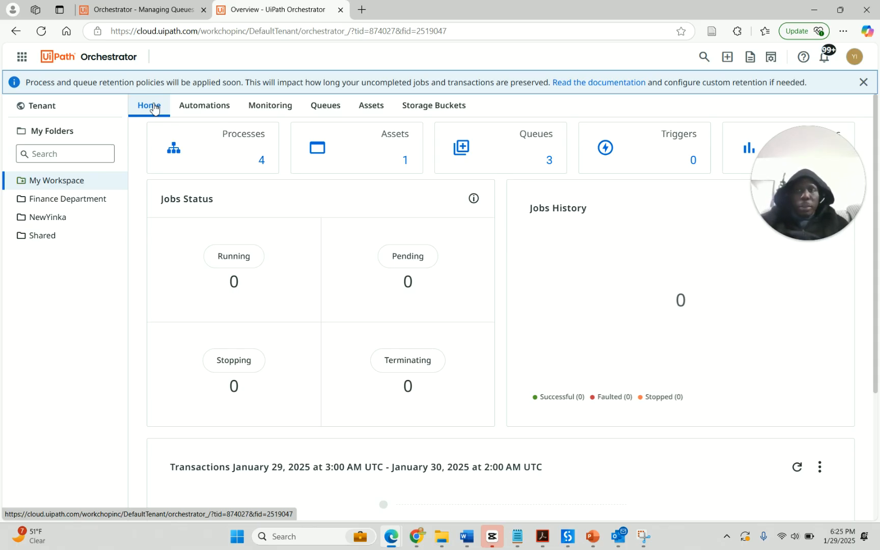
left_click(42, 108)
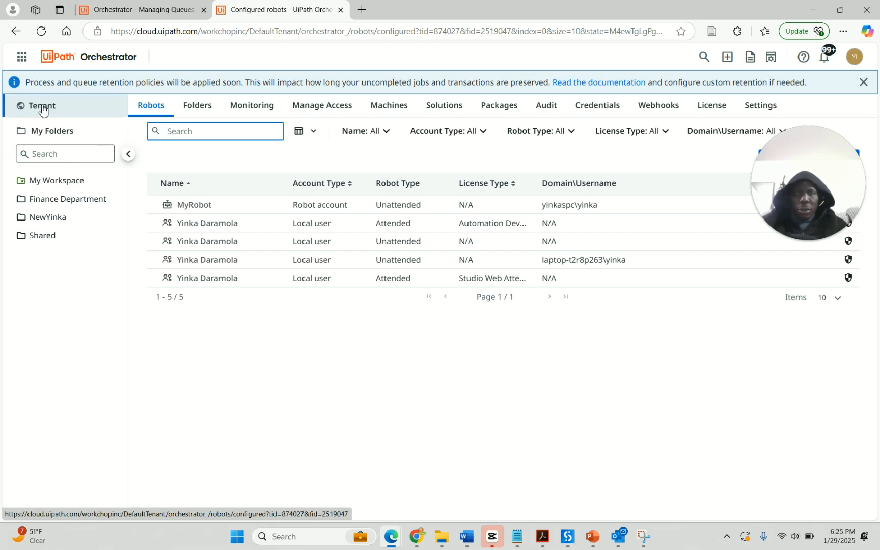
left_click(60, 183)
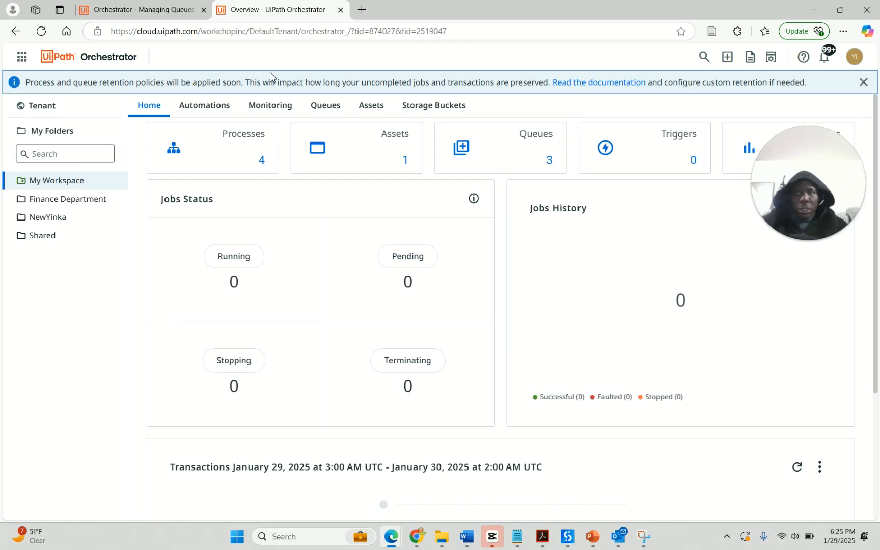
Close Outlook and switch back to UiPath Studio with the DataEntryRobot workflow.
left_click(622, 539)
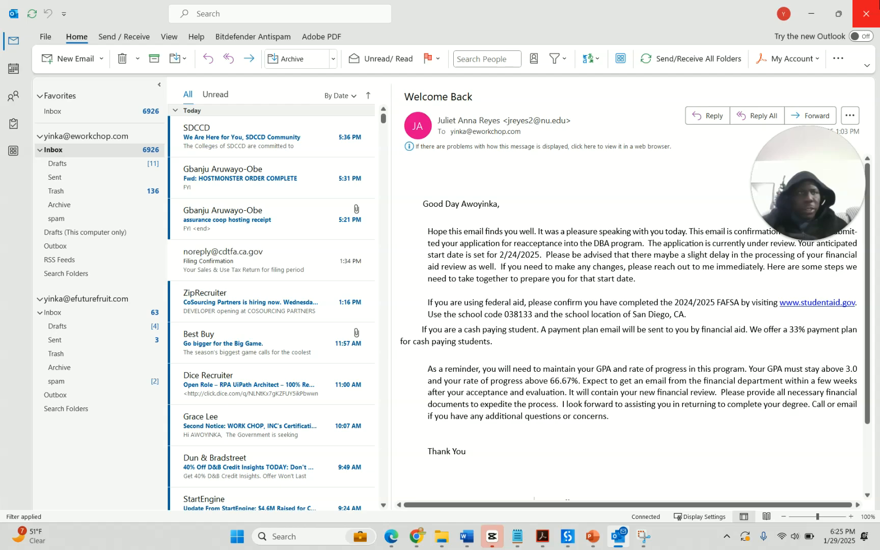
left_click(860, 18)
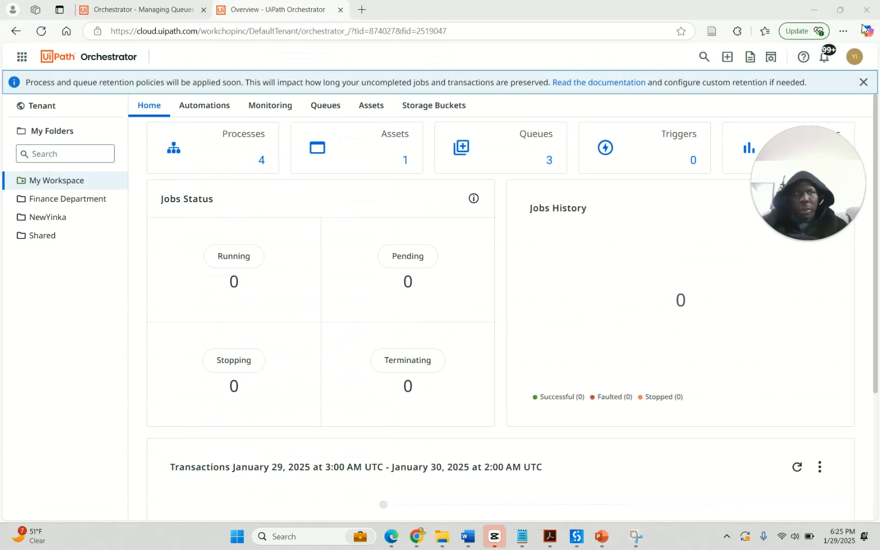
left_click(579, 537)
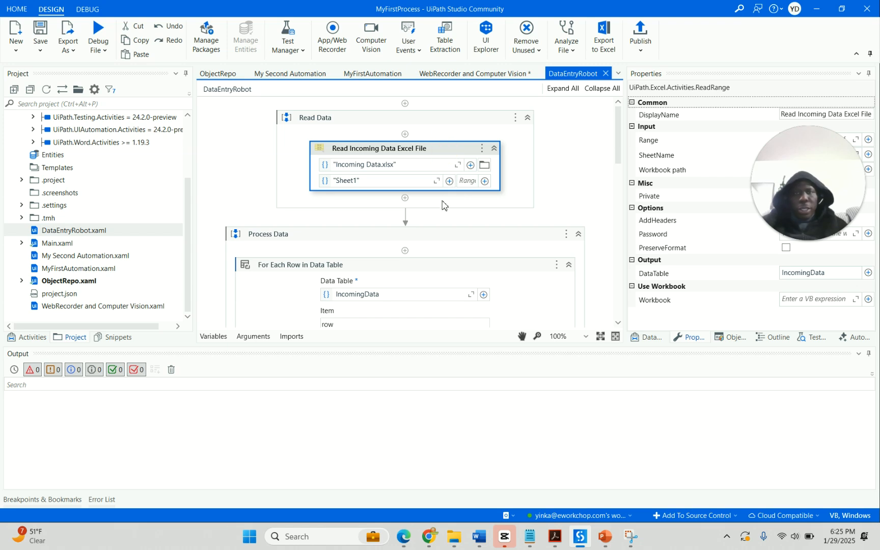
Review the Process Data sequence, including the For Each Row in Data Table loop and the activities in its body.
scroll(444, 213, "down", 2)
scroll(443, 219, "down", 2)
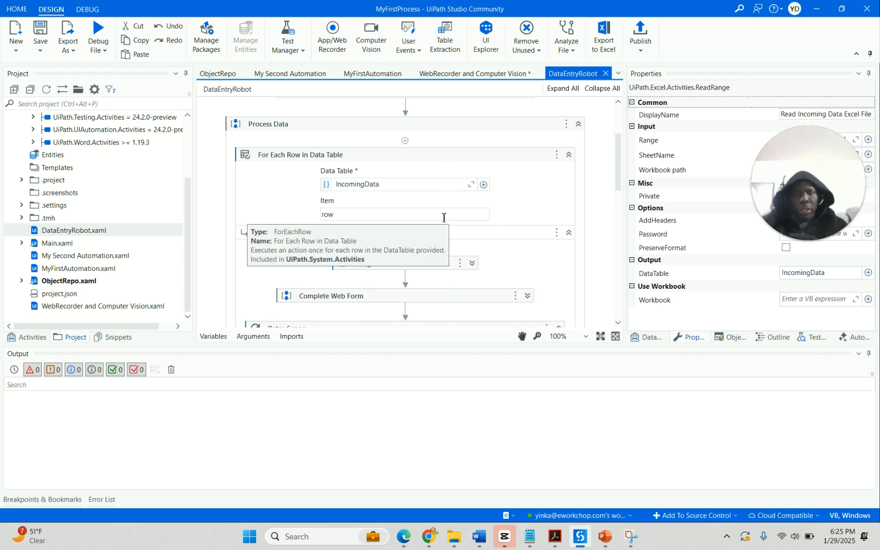
scroll(444, 218, "up", 3)
scroll(442, 223, "down", 1)
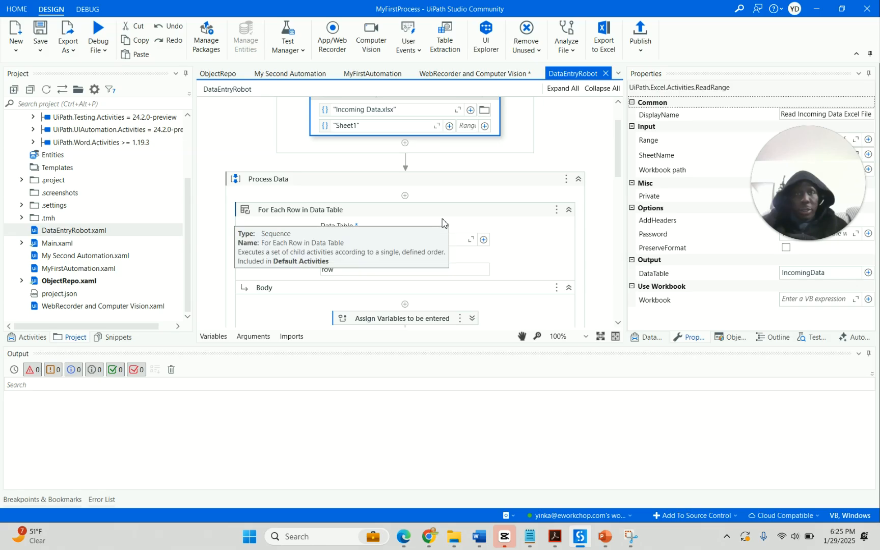
scroll(442, 222, "down", 4)
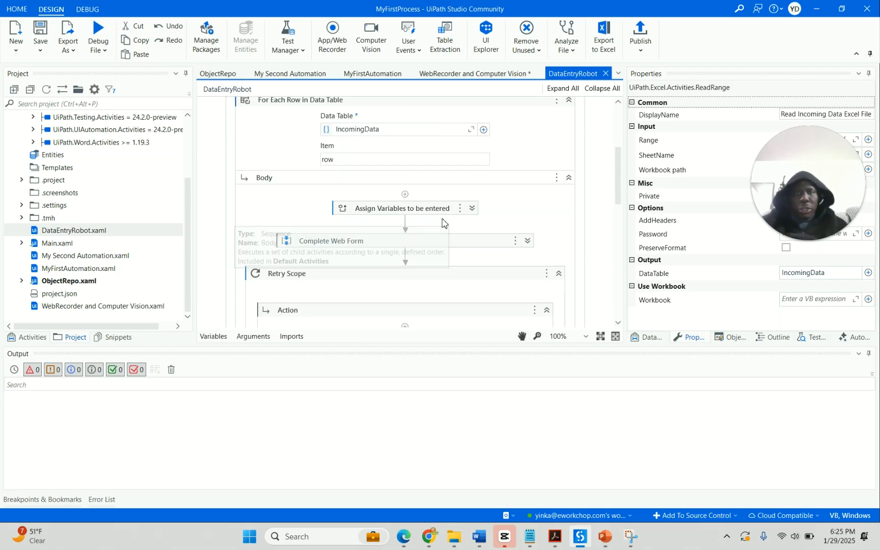
Open the MyFirstProcess project folder from Studio and open the Incoming Data.xlsx workbook.
scroll(443, 224, "down", 2)
scroll(442, 225, "down", 4)
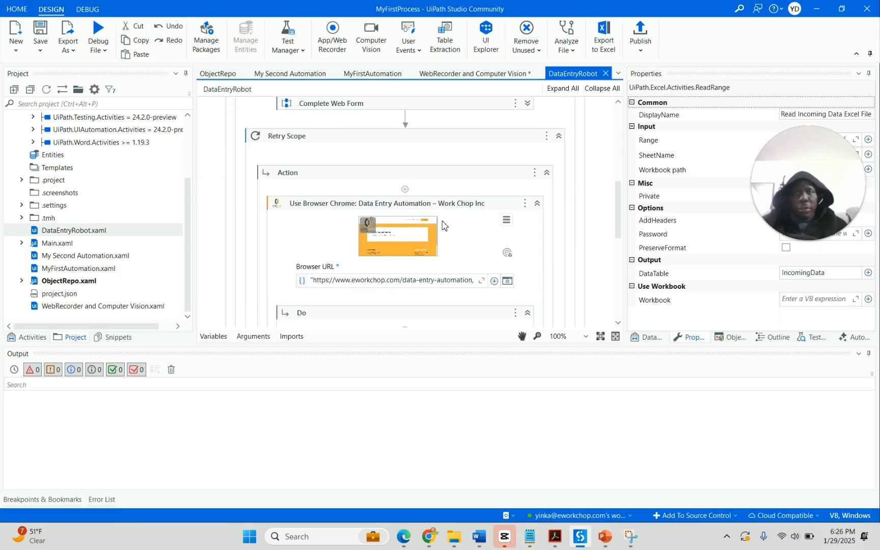
scroll(442, 224, "up", 14)
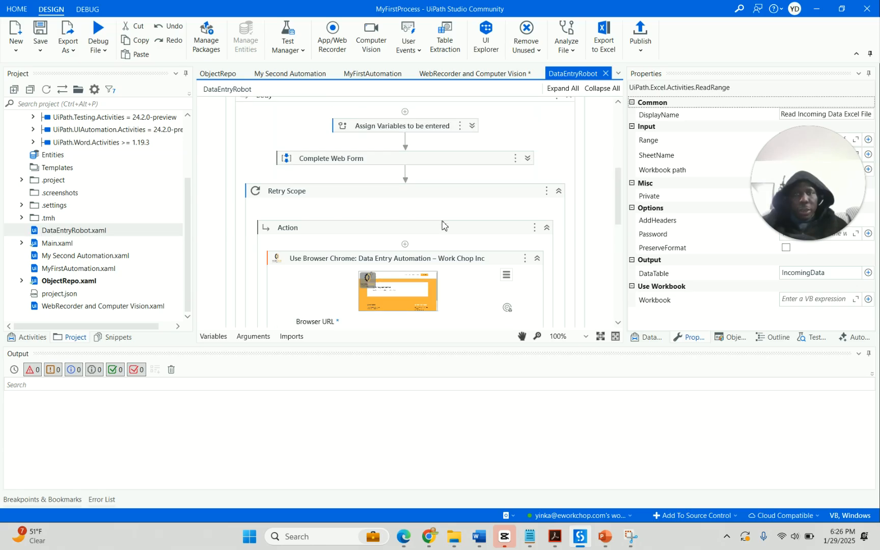
scroll(432, 231, "down", 2)
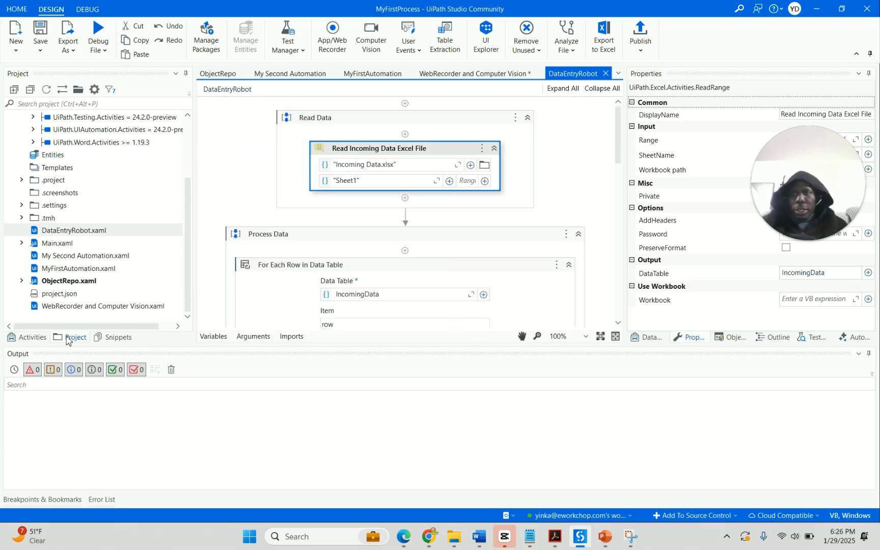
left_click(67, 342)
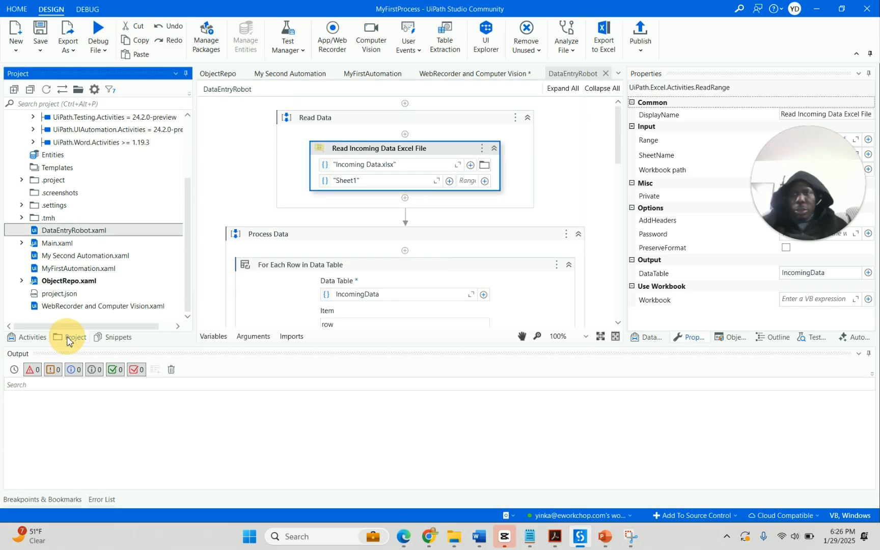
left_click(77, 90)
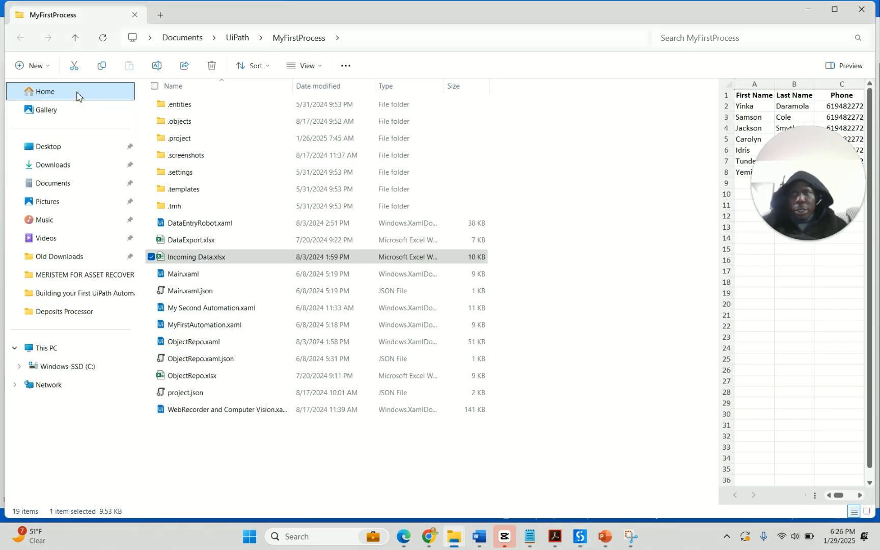
double_click(182, 259)
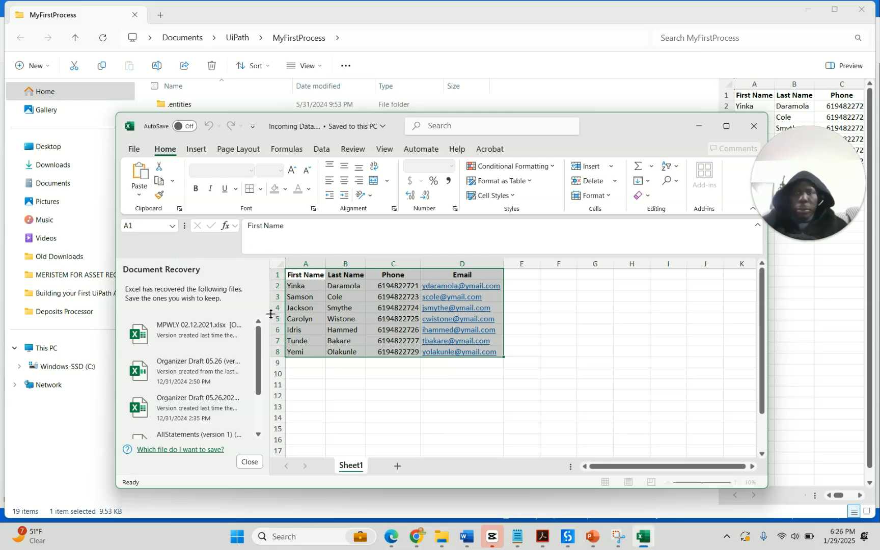
Close Excel's Document Recovery pane, choosing to view the recovered files later.
left_click(250, 461)
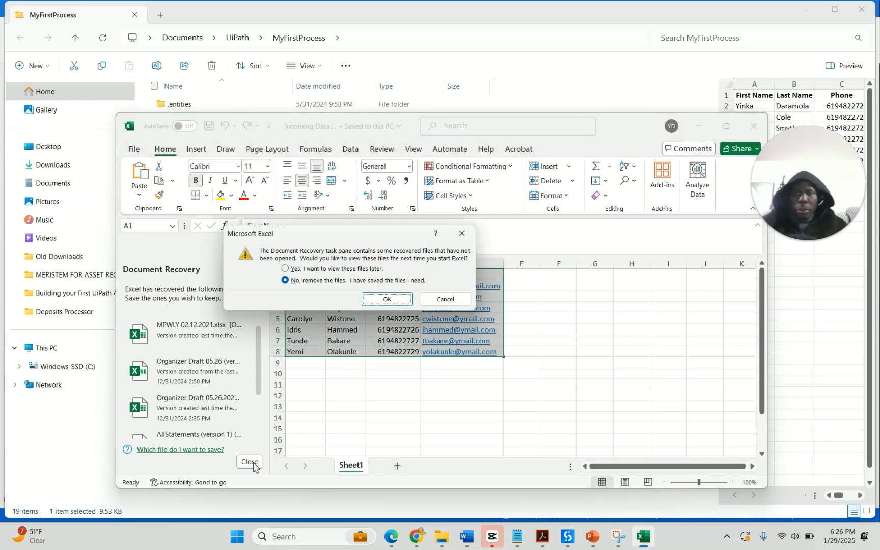
left_click(292, 269)
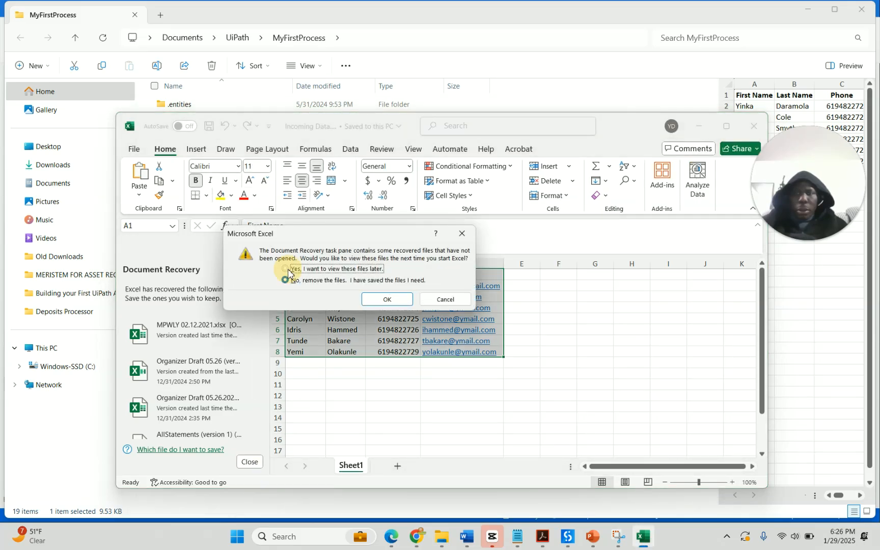
left_click(387, 299)
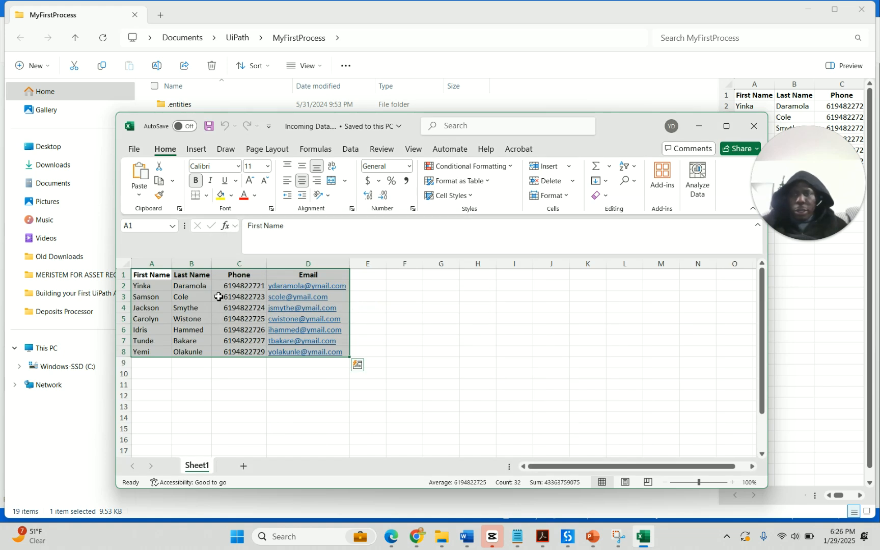
Examine the first name, last name, phone and email records in A1:D8 of Sheet1.
left_click(151, 286)
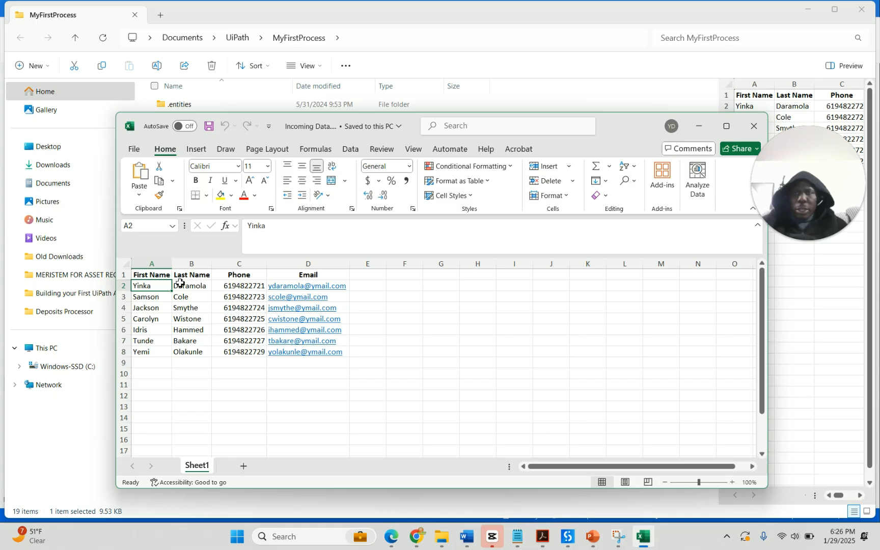
left_click_drag(165, 286, 320, 349)
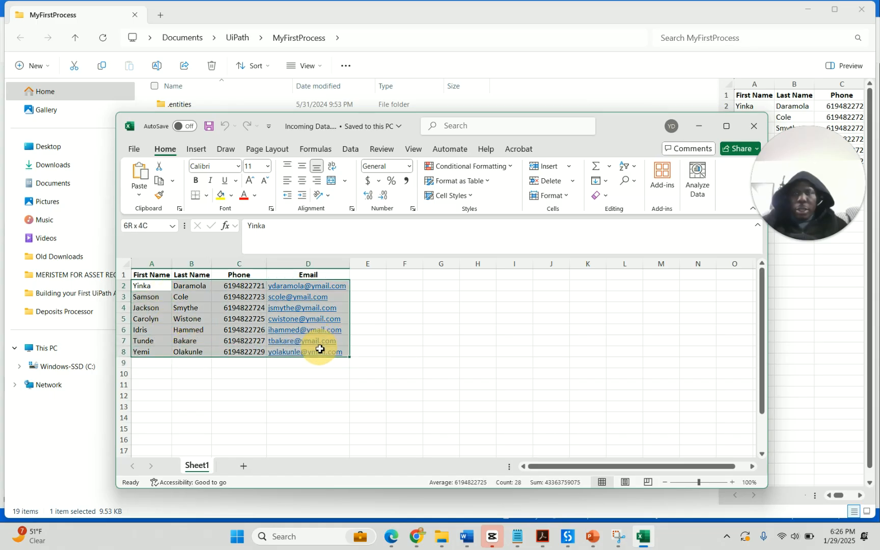
left_click(197, 330)
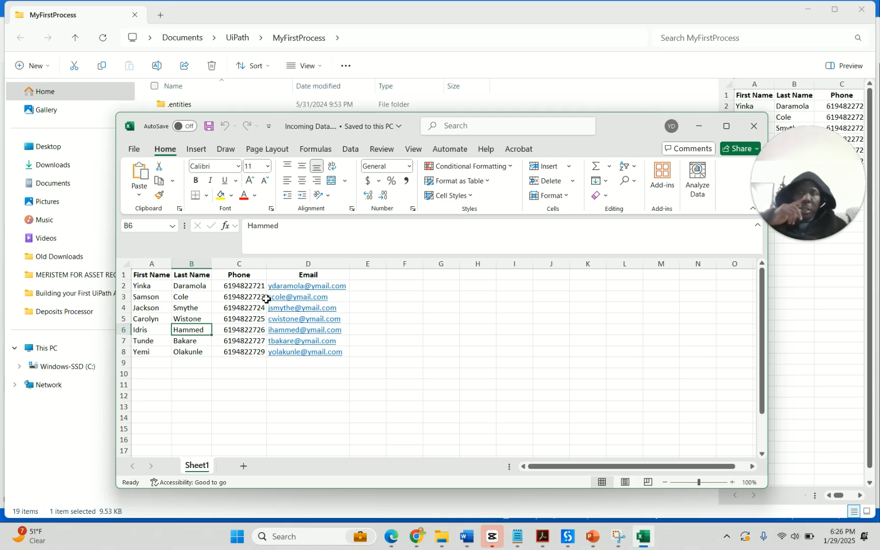
left_click_drag(148, 286, 331, 287)
left_click(415, 288)
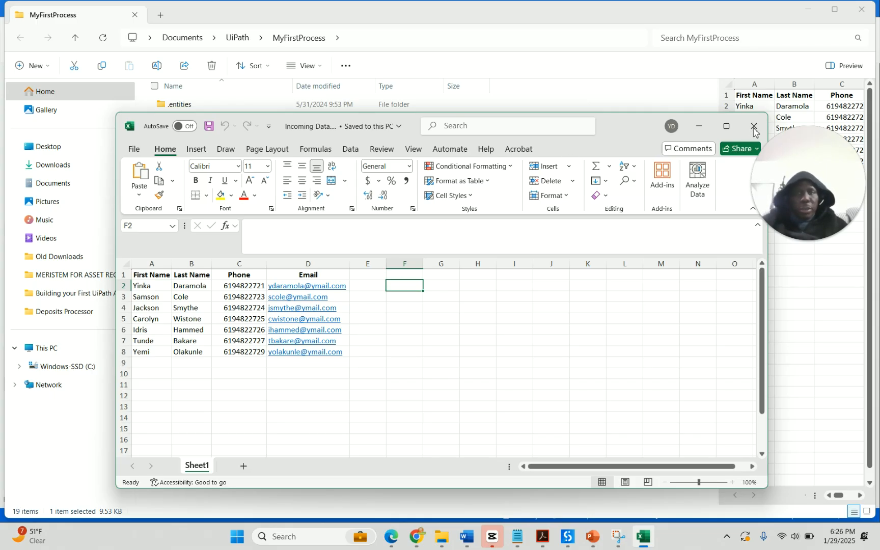
left_click_drag(159, 277, 317, 353)
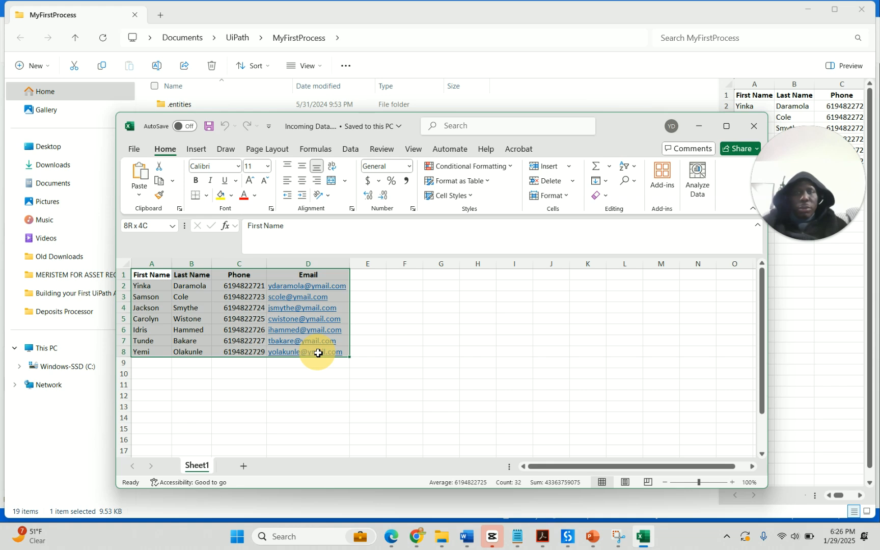
left_click_drag(318, 353, 318, 353)
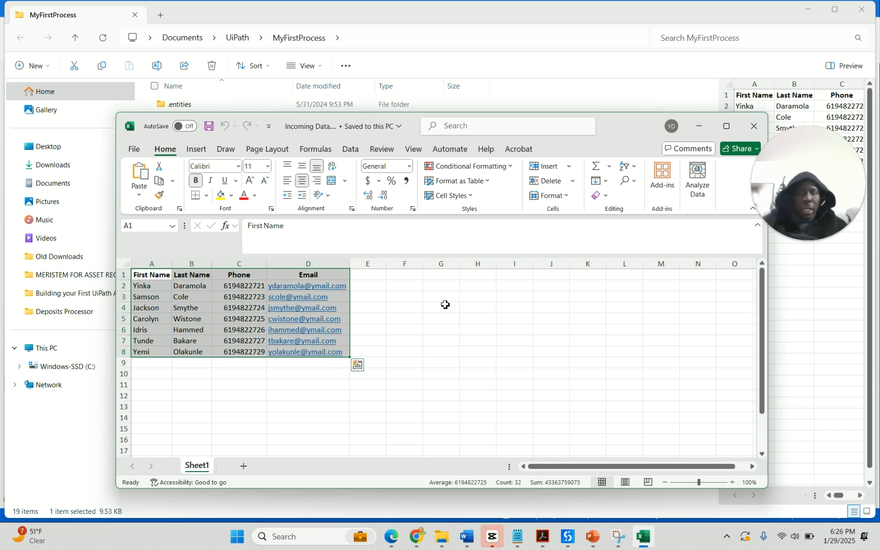
Close the Incoming Data workbook and minimize the project folder window to return to UiPath Studio.
left_click(737, 149)
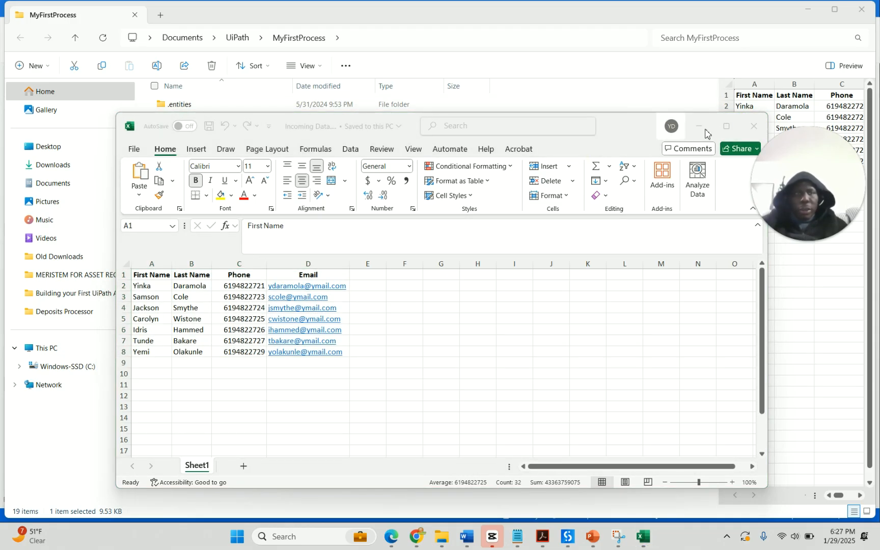
left_click(746, 127)
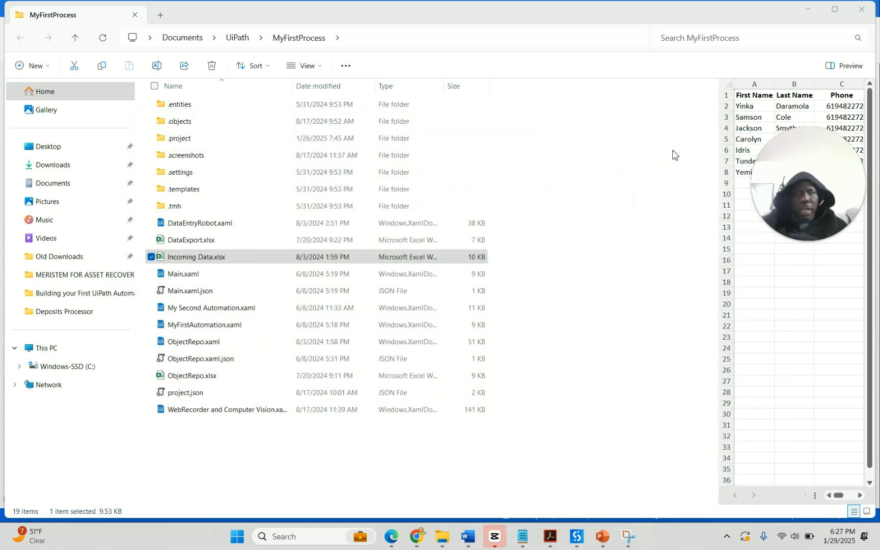
left_click(807, 11)
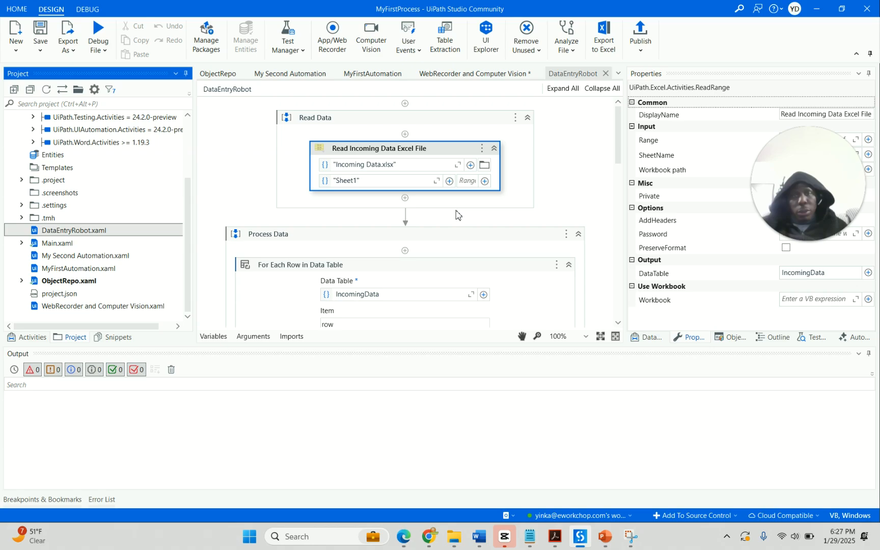
Add a Sequence activity between the Read Data and Process Data sequences in DataEntryRobot.
scroll(457, 214, "down", 2)
scroll(457, 214, "up", 2)
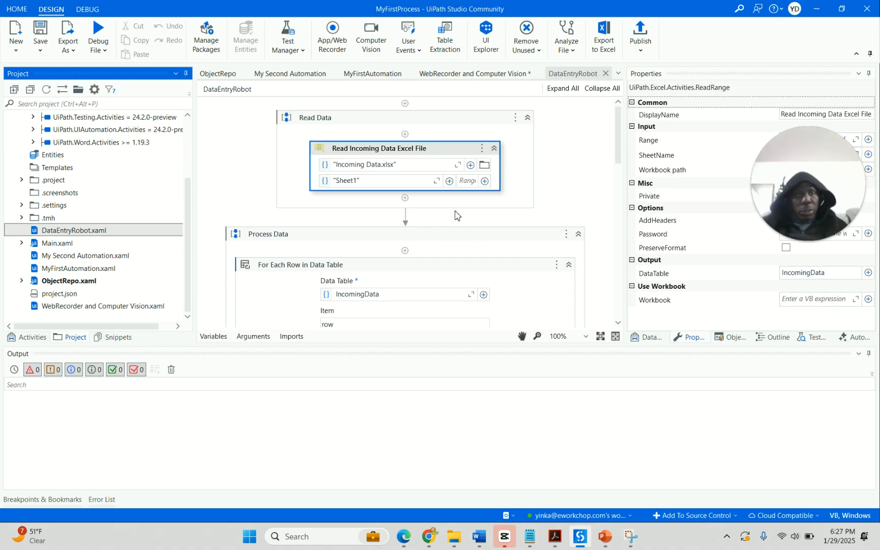
scroll(457, 214, "down", 1)
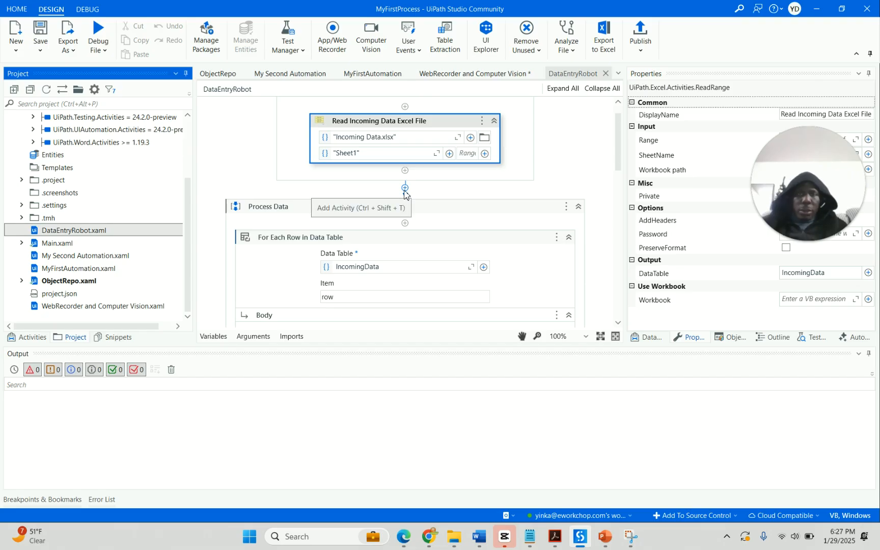
left_click(404, 188)
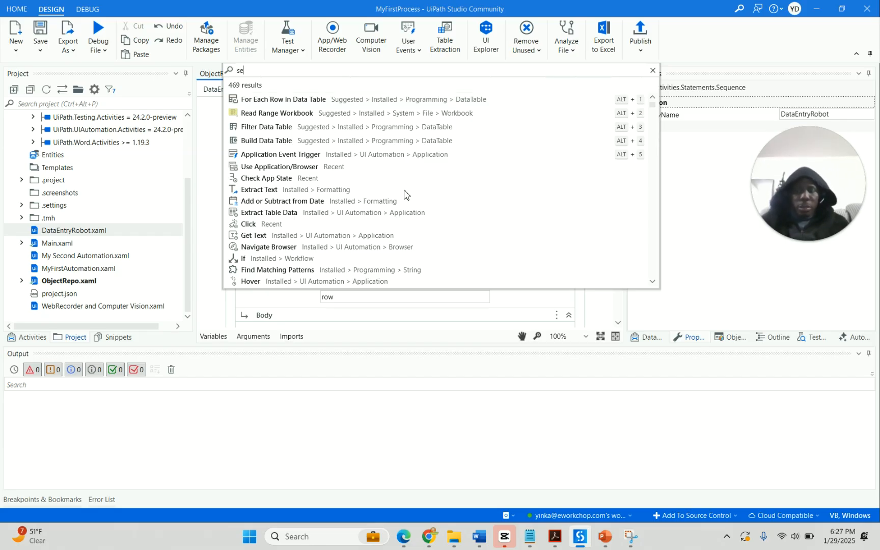
type("seq")
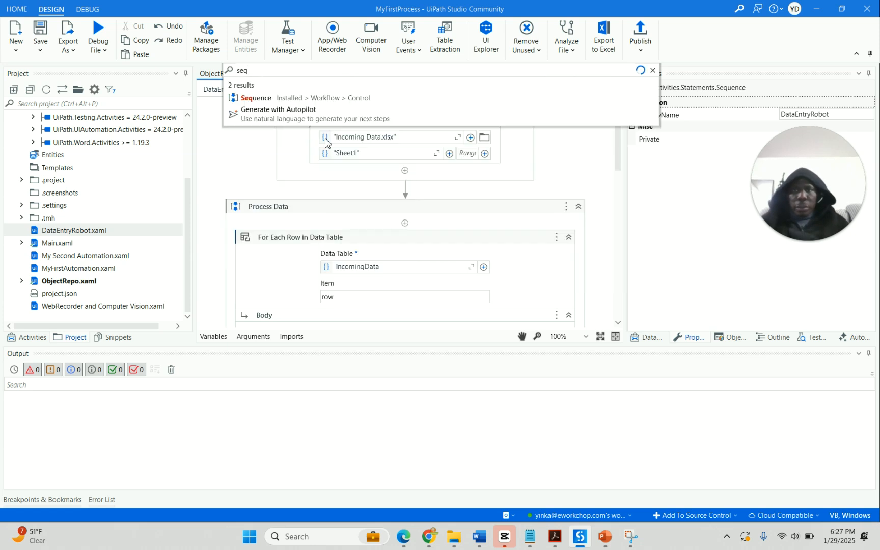
left_click(293, 98)
left_click(351, 218)
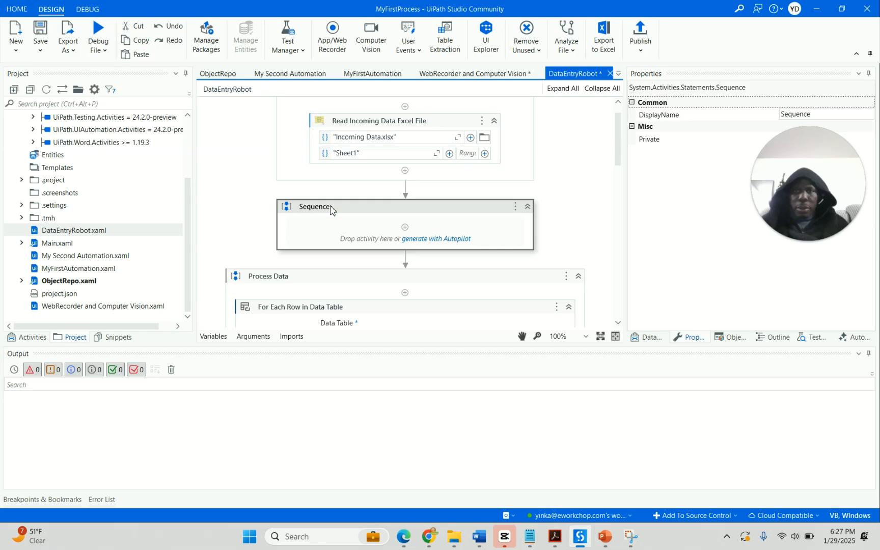
Rename the new sequence as Dispatcher.
right_click(332, 208)
left_click(306, 218)
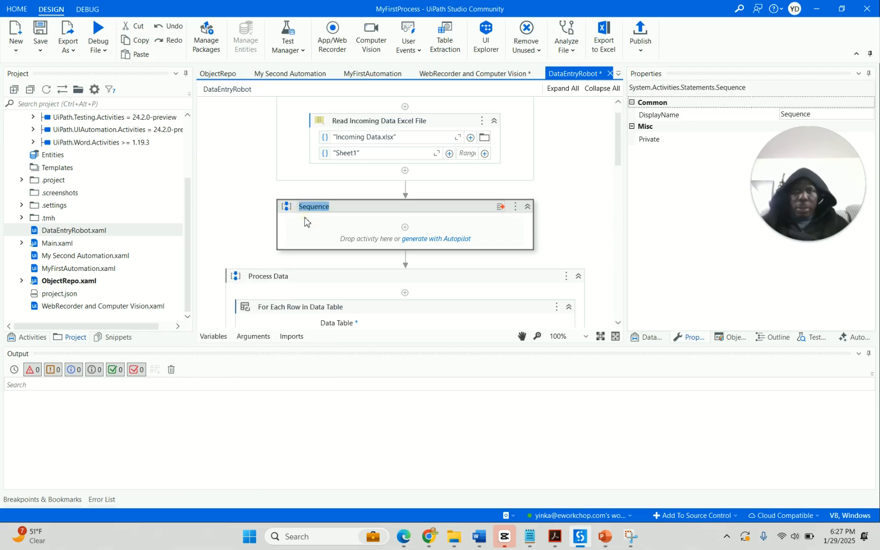
type("D")
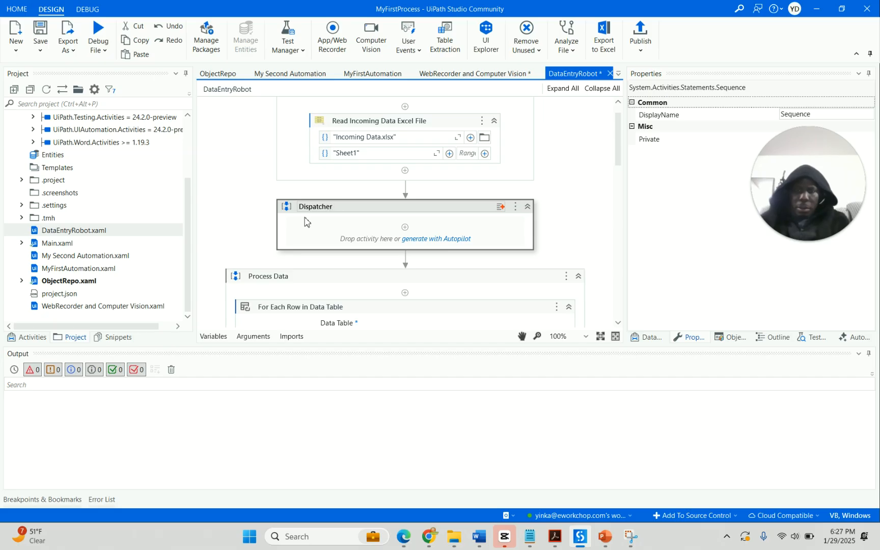
type("ispatcher")
left_click(364, 225)
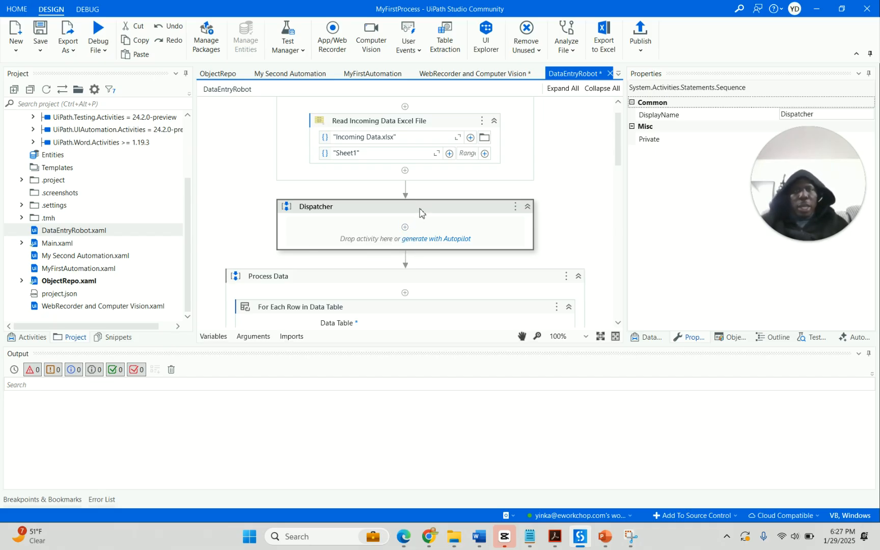
Switch to UiPath Orchestrator in the browser and show the queues of My Workspace.
scroll(420, 211, "up", 1)
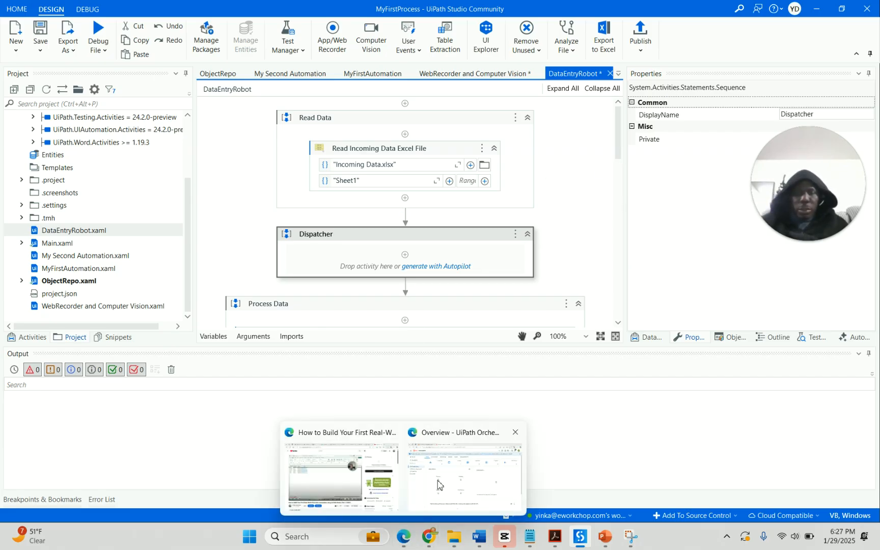
left_click(435, 479)
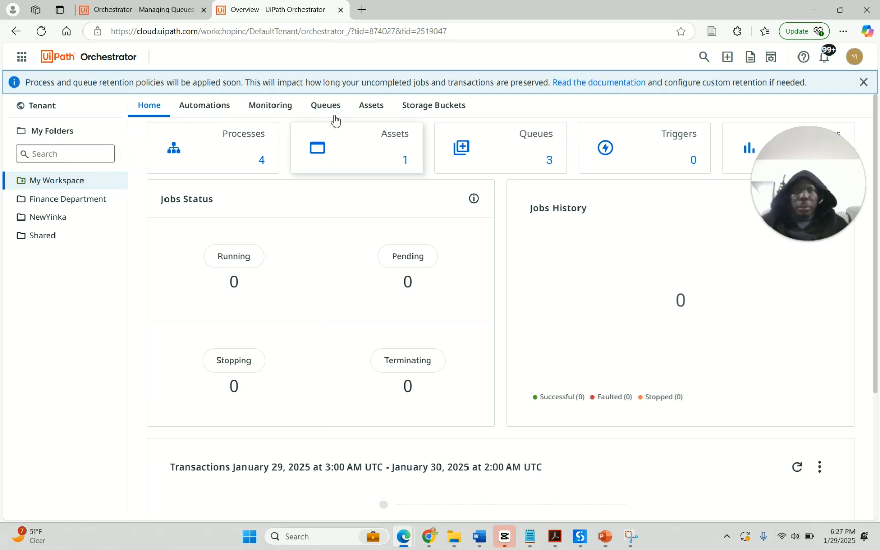
left_click(334, 112)
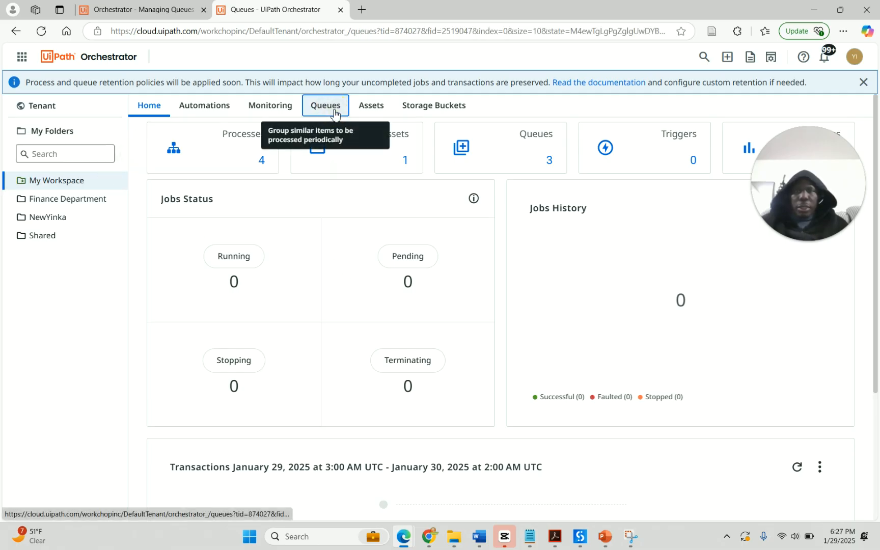
left_click(35, 182)
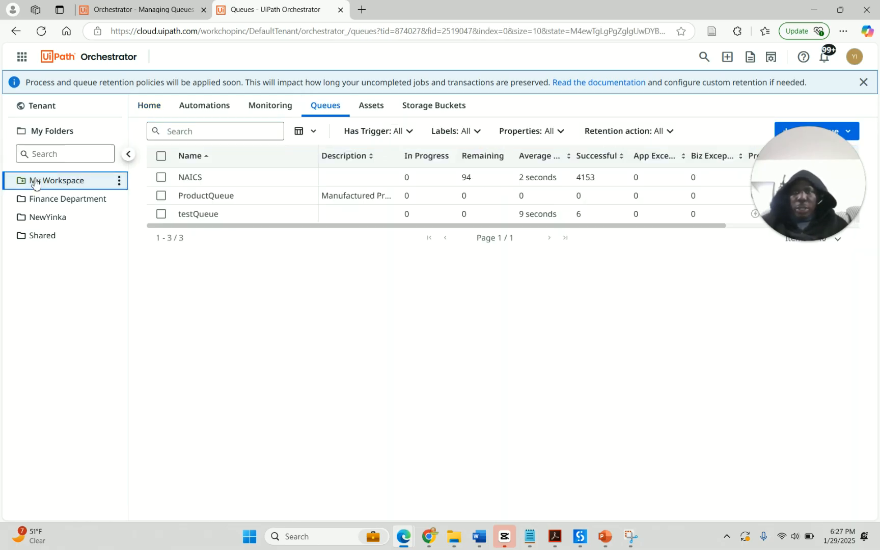
left_click(330, 111)
Start a new queue in My Workspace and name it DataForEntry.
left_click_drag(839, 143, 813, 26)
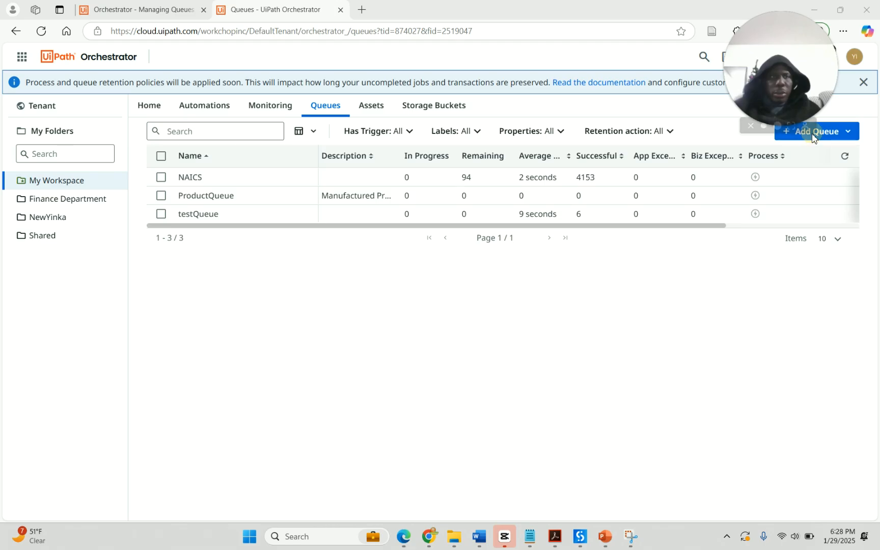
left_click(802, 152)
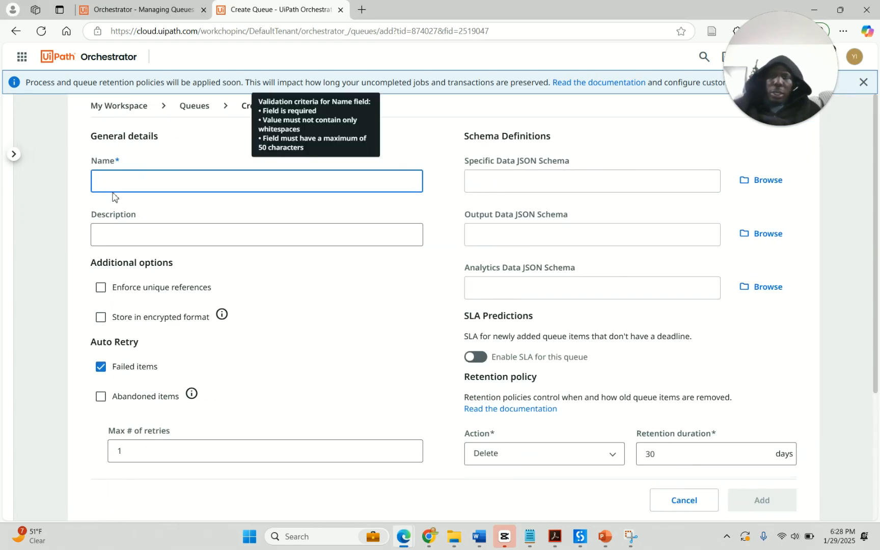
type("Da")
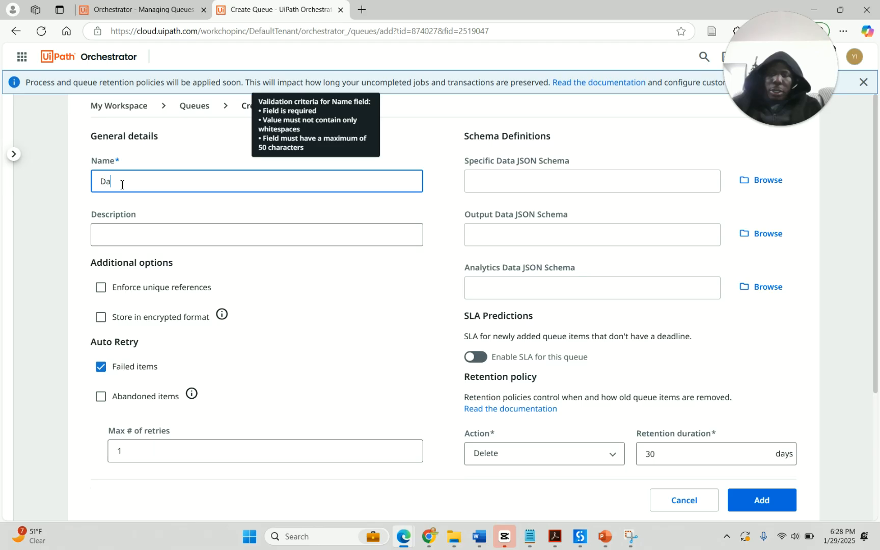
type("taFro")
key("BackSpace")
type("rEntry")
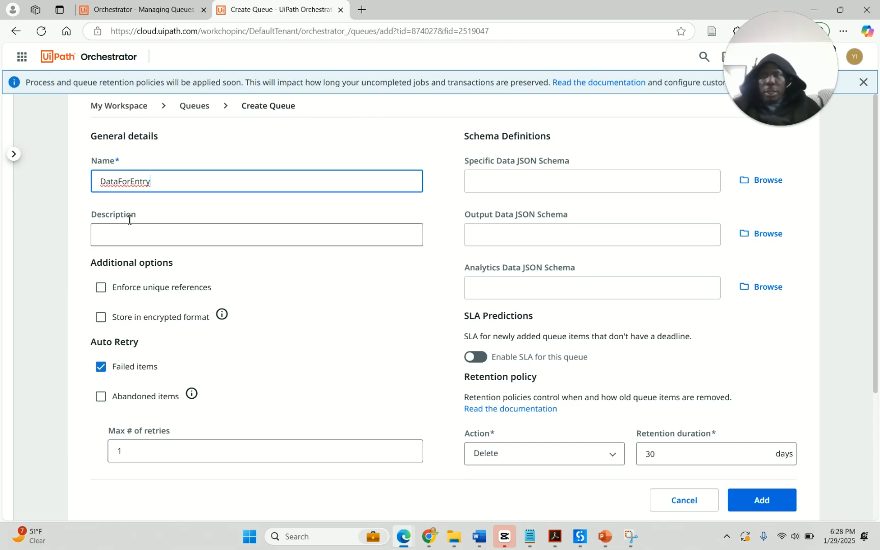
Describe the queue as "Queue of incoming applications" and enable Enforce unique references.
left_click(127, 234)
type("Q")
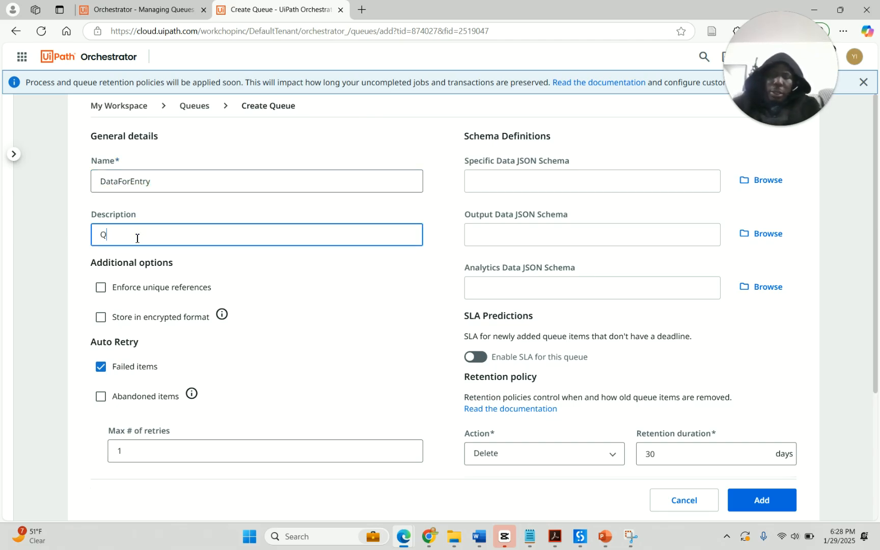
type("ueue of incoming")
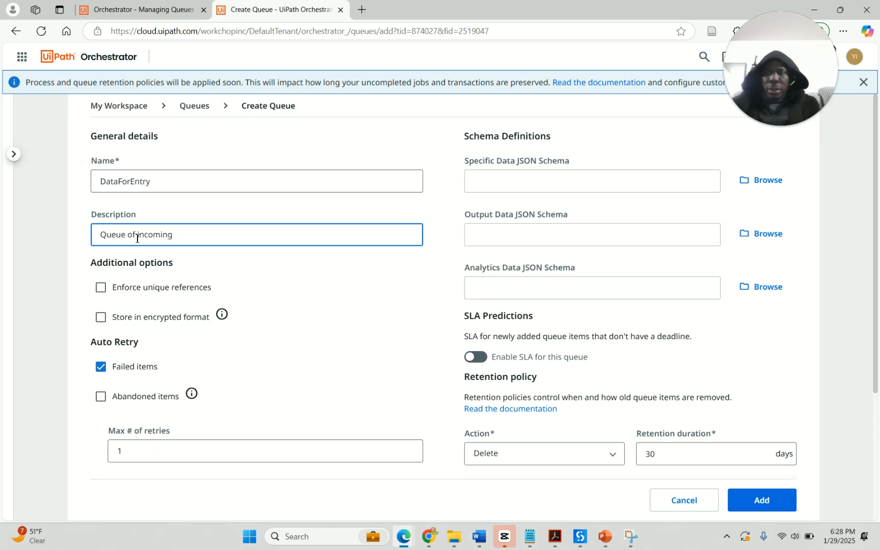
type("applications")
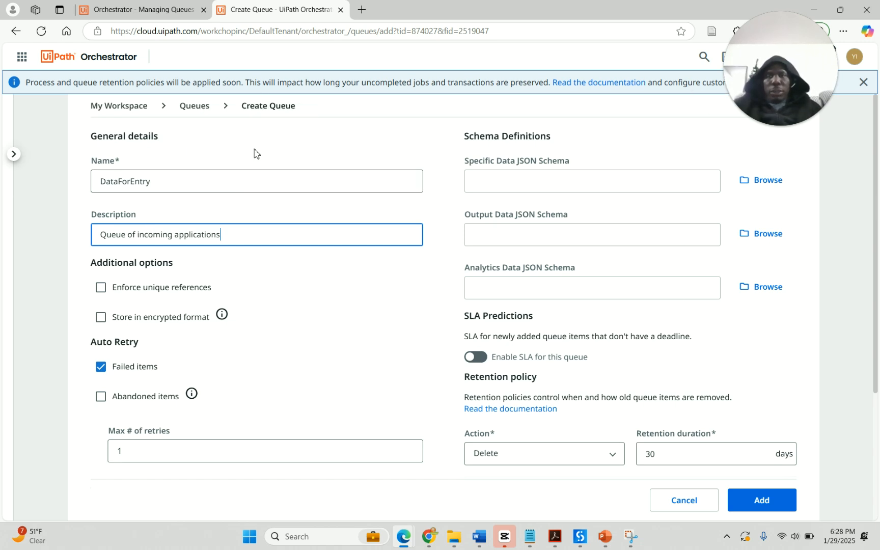
left_click(104, 294)
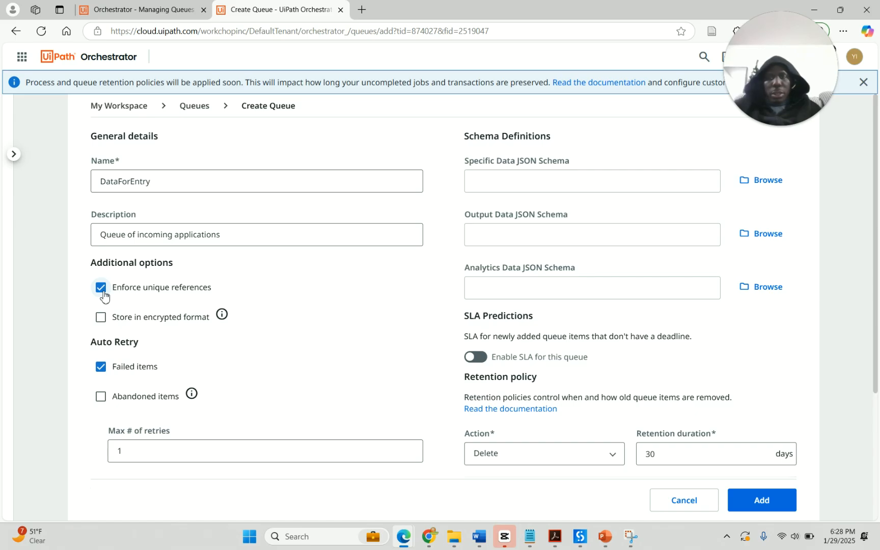
Try 2 as the queue's maximum number of retries and set it back to 1.
scroll(152, 301, "down", 1)
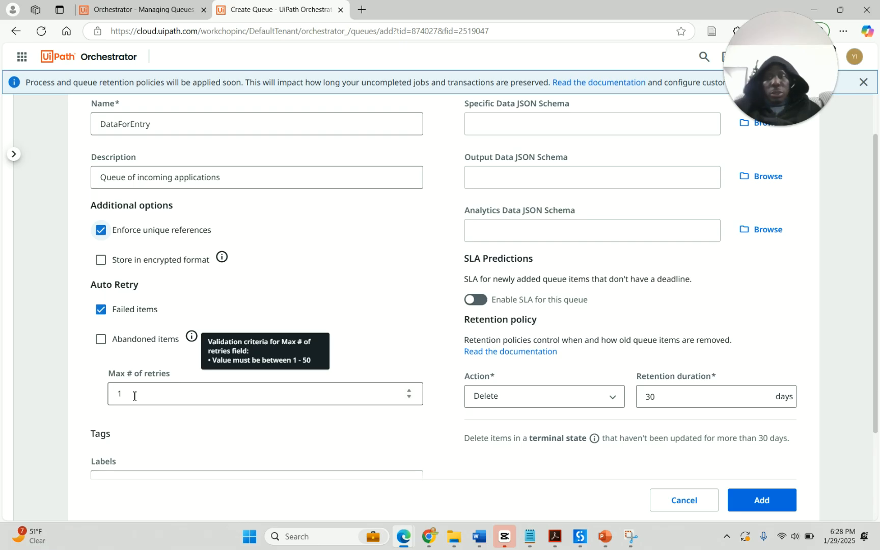
left_click(410, 391)
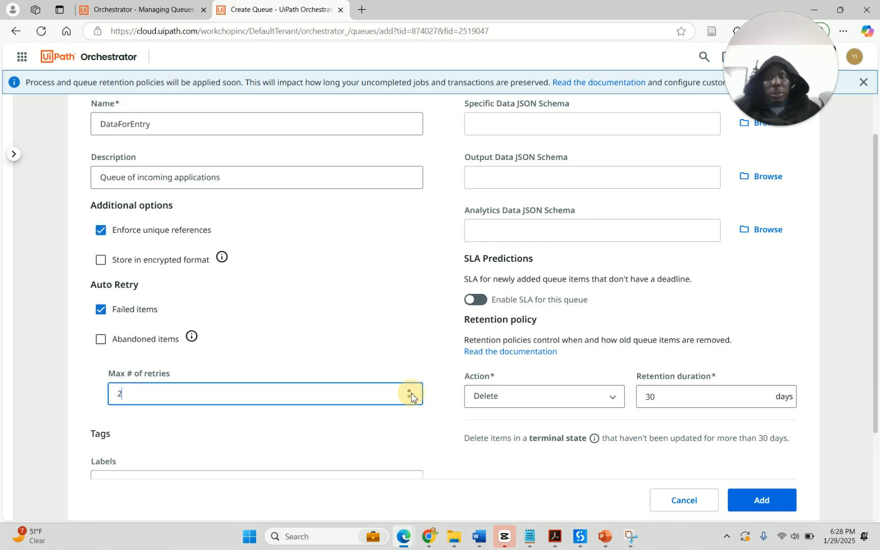
left_click(410, 398)
scroll(330, 355, "down", 2)
scroll(330, 356, "down", 1)
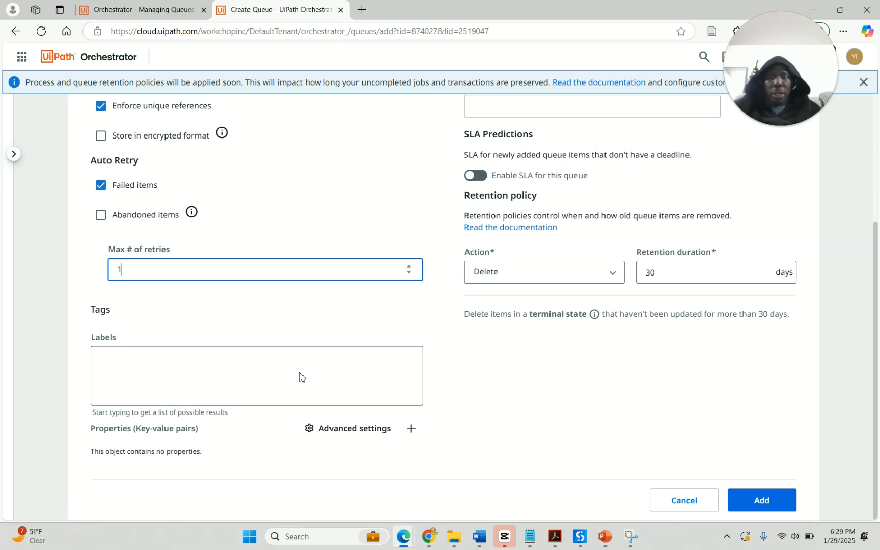
scroll(302, 377, "up", 4)
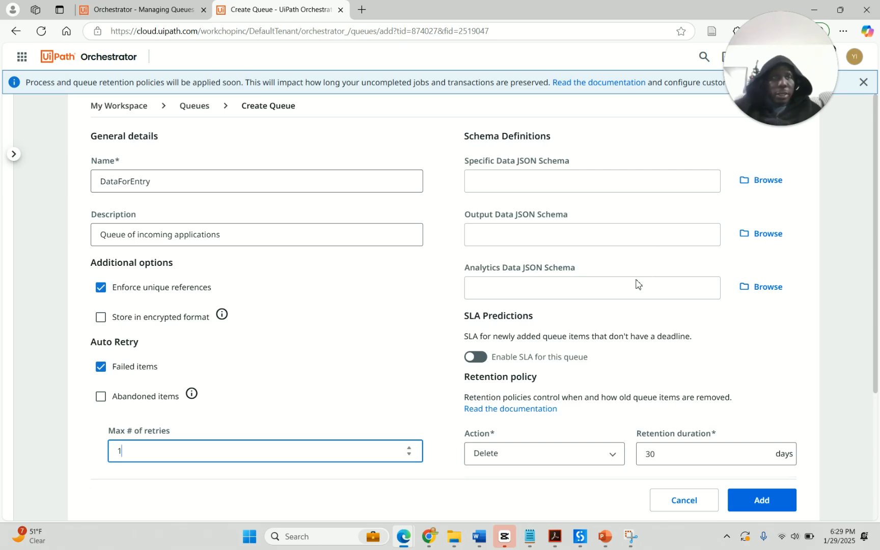
Try enabling SLA predictions for the queue with MyFirstProcess as the process.
scroll(639, 280, "down", 1)
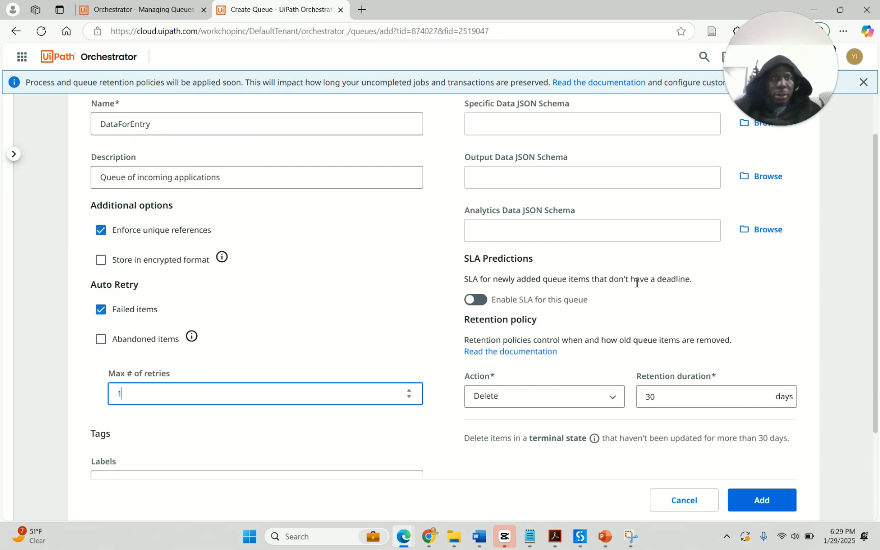
left_click(472, 304)
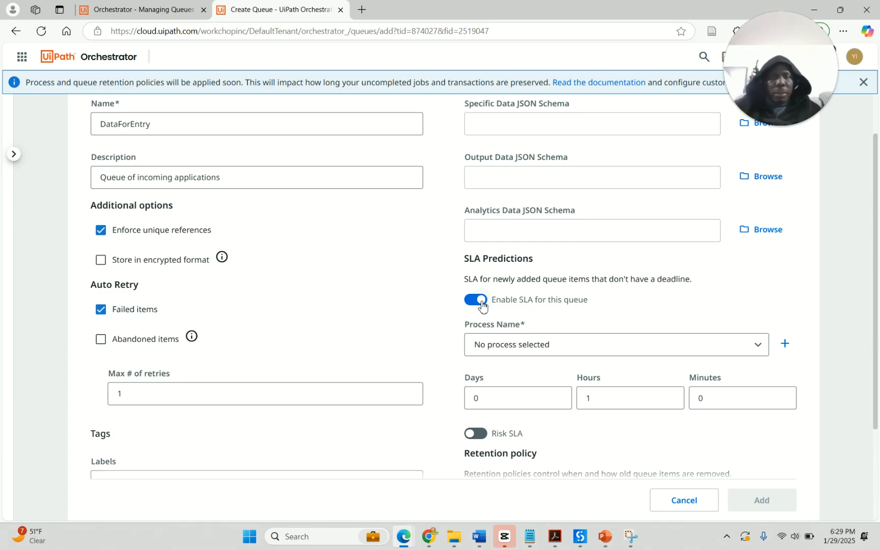
left_click(483, 306)
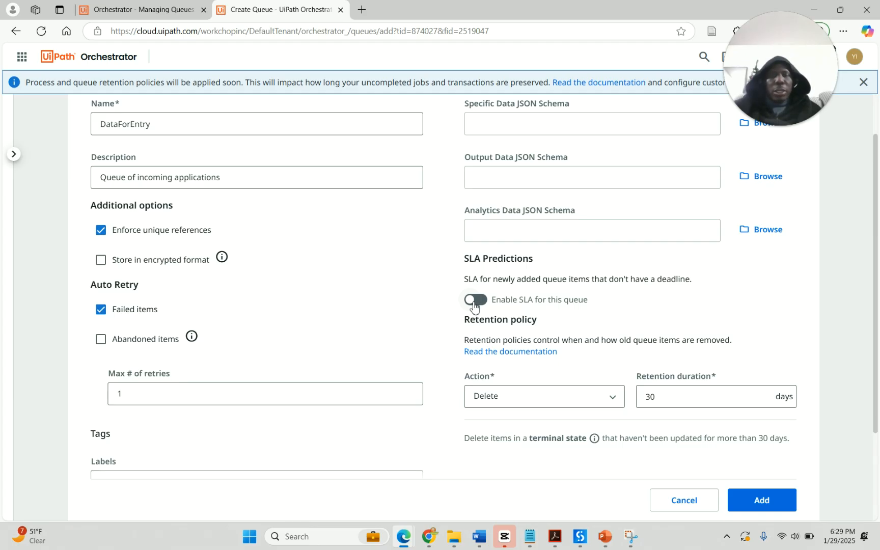
left_click(475, 306)
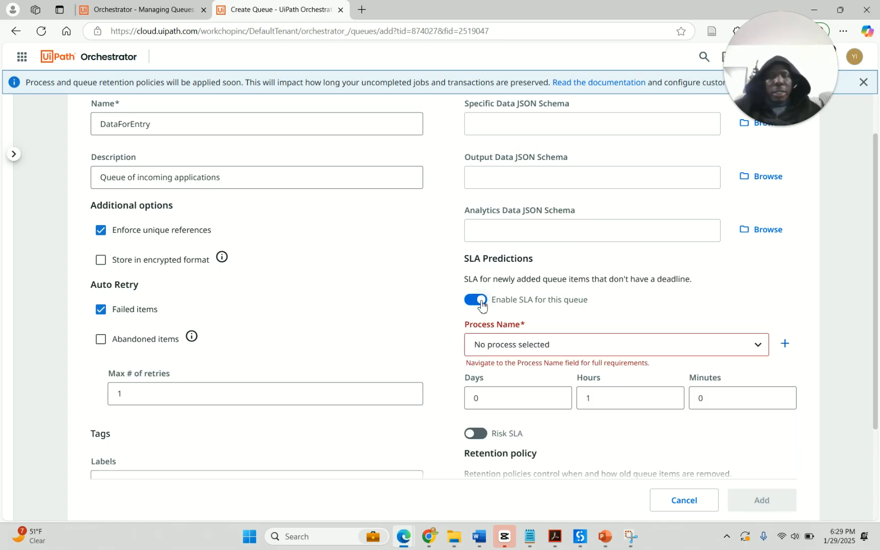
scroll(723, 326, "down", 1)
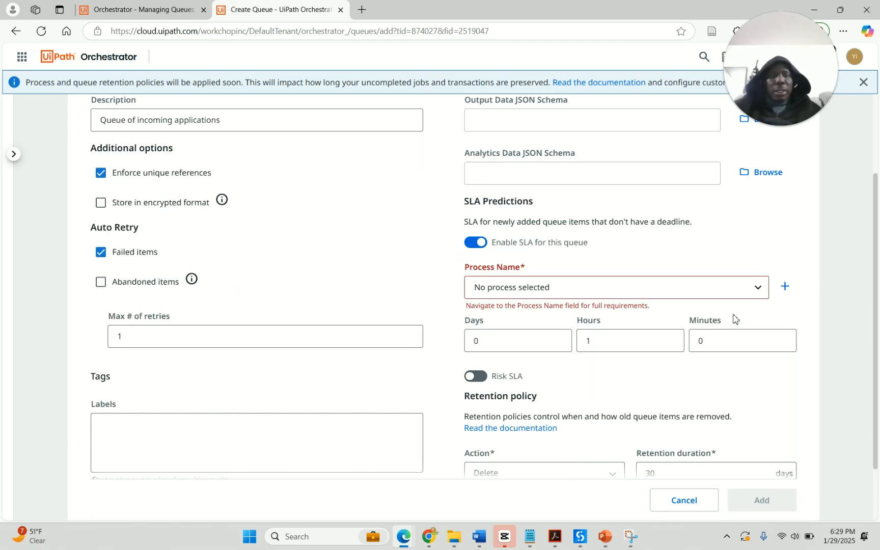
left_click(761, 290)
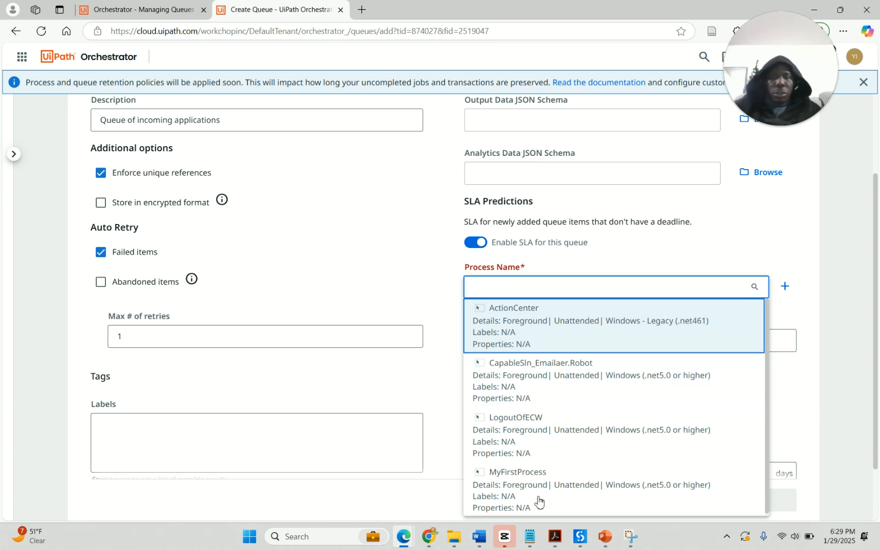
left_click(540, 477)
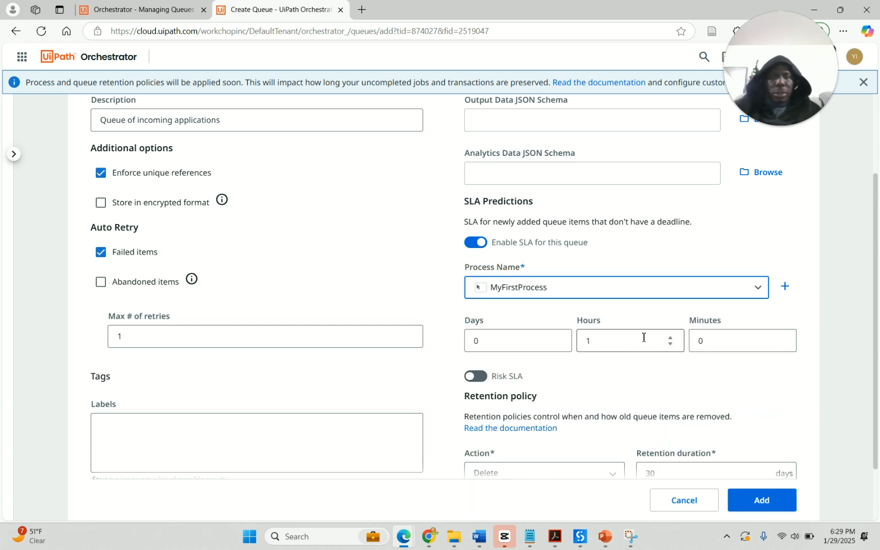
Try an SLA of 0 hours and turn SLA off for the queue.
scroll(642, 344, "down", 1)
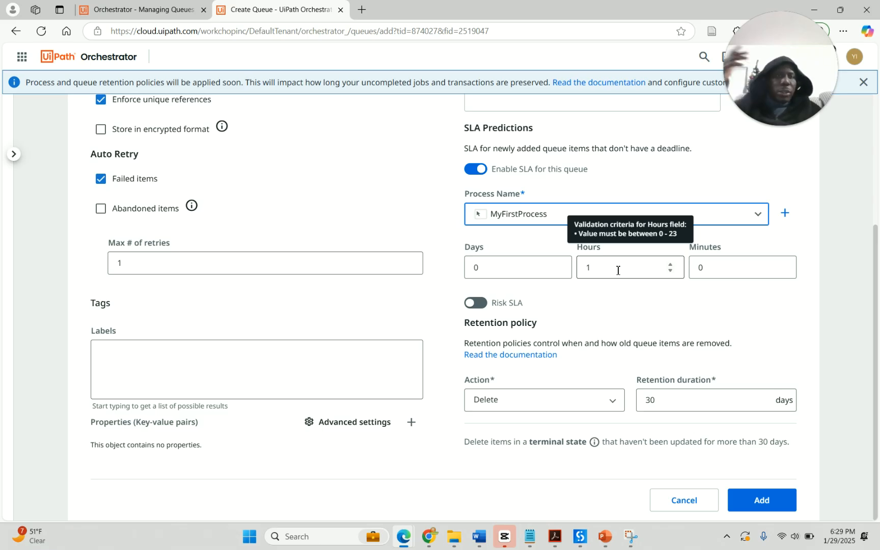
left_click(591, 266)
double_click(591, 266)
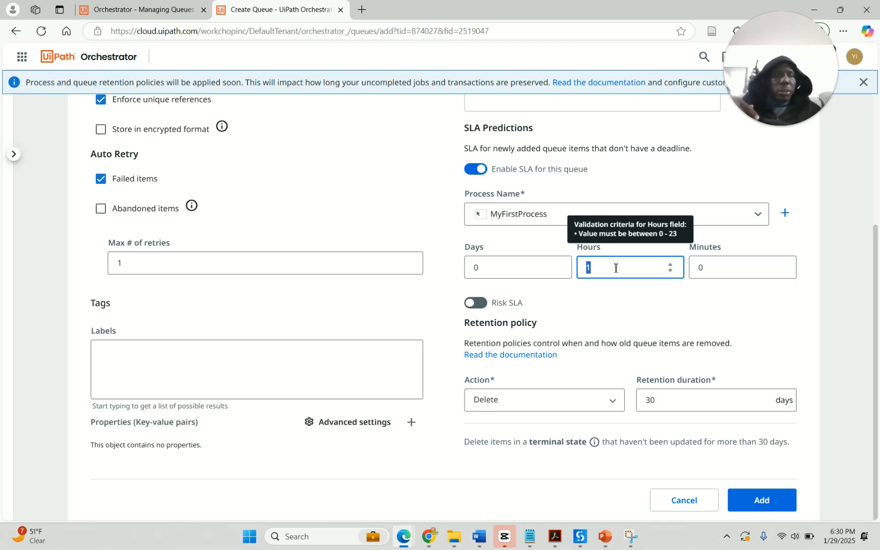
type("0")
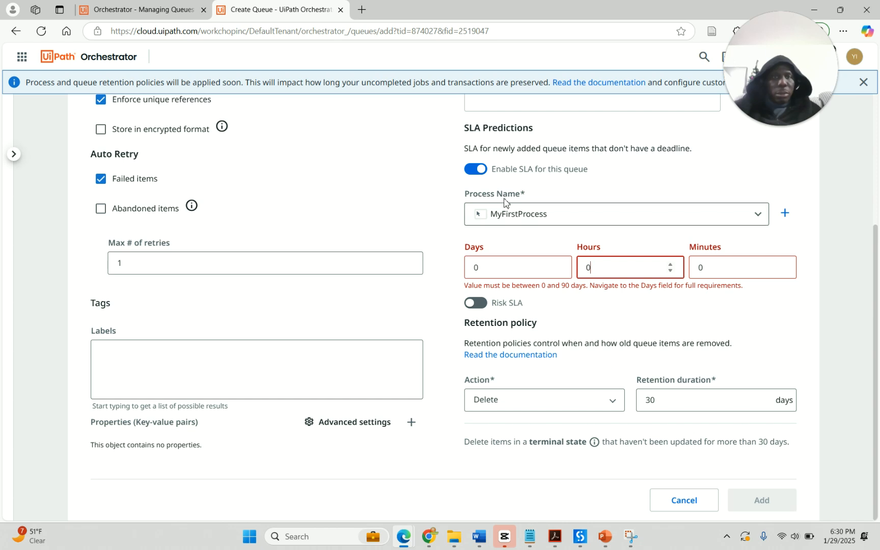
left_click(482, 173)
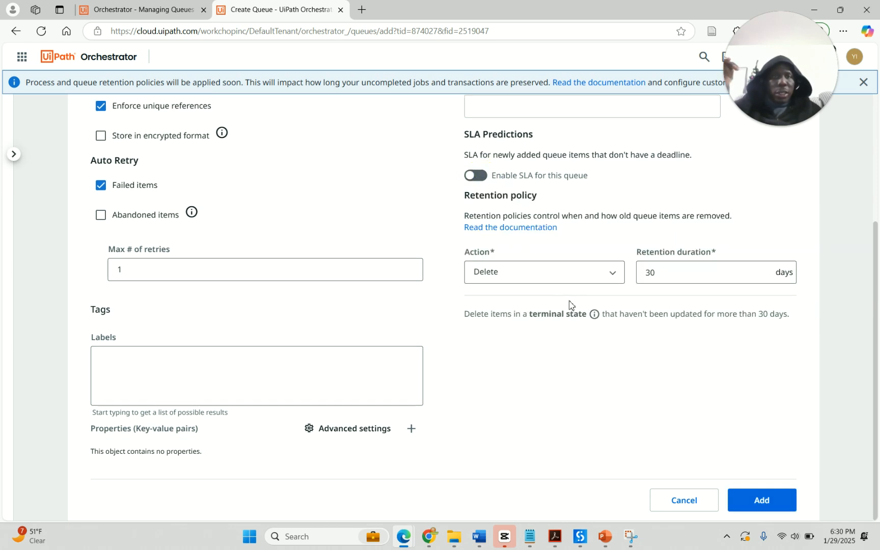
Review the new queue's settings and create the DataForEntry queue.
scroll(569, 304, "up", 3)
scroll(571, 300, "down", 2)
scroll(569, 298, "down", 1)
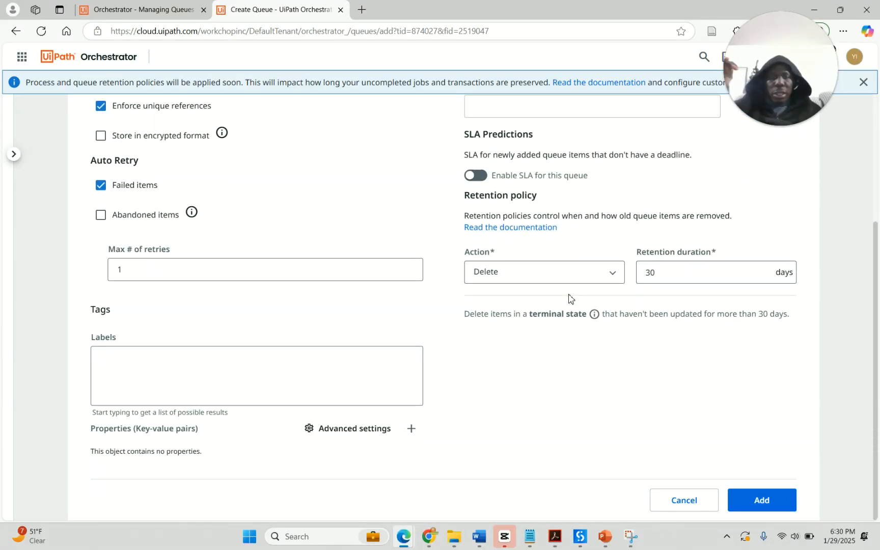
scroll(570, 299, "up", 4)
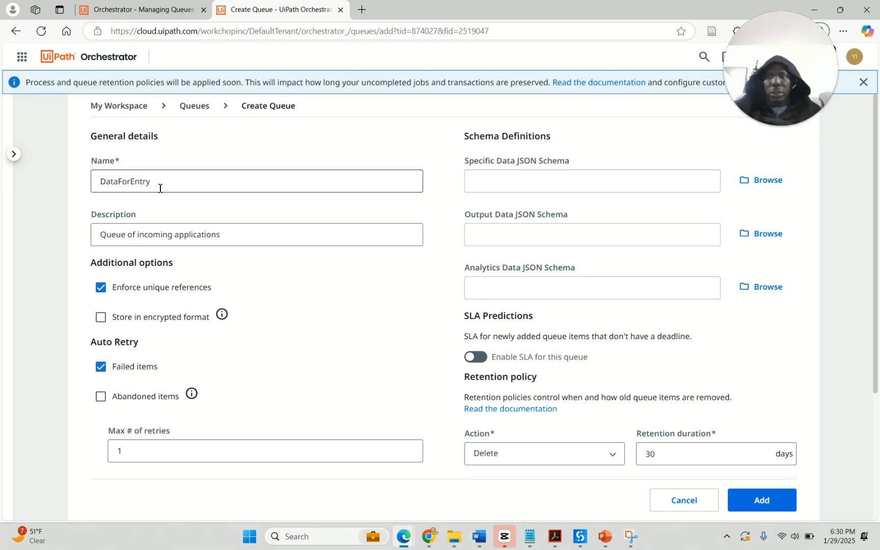
left_click(771, 507)
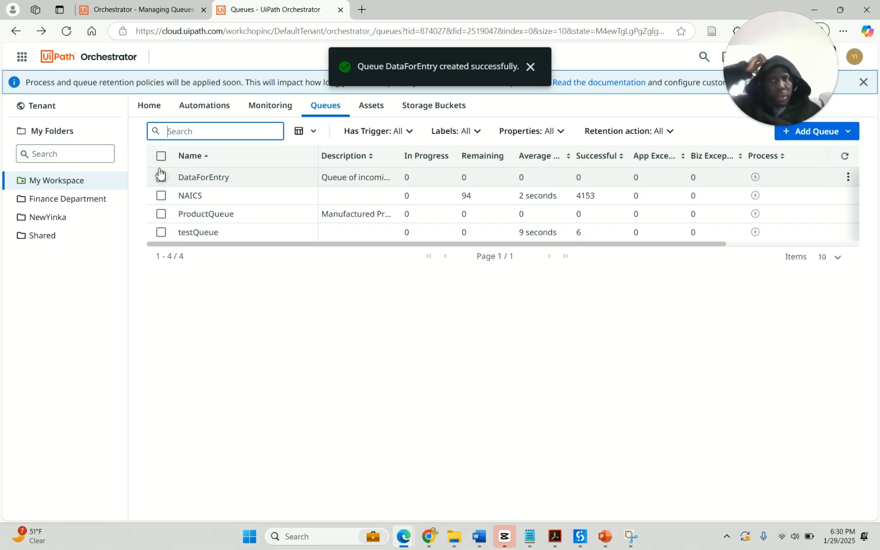
Switch to UiPath Studio and examine the output data table of the Read Incoming Data Excel File activity.
left_click(580, 536)
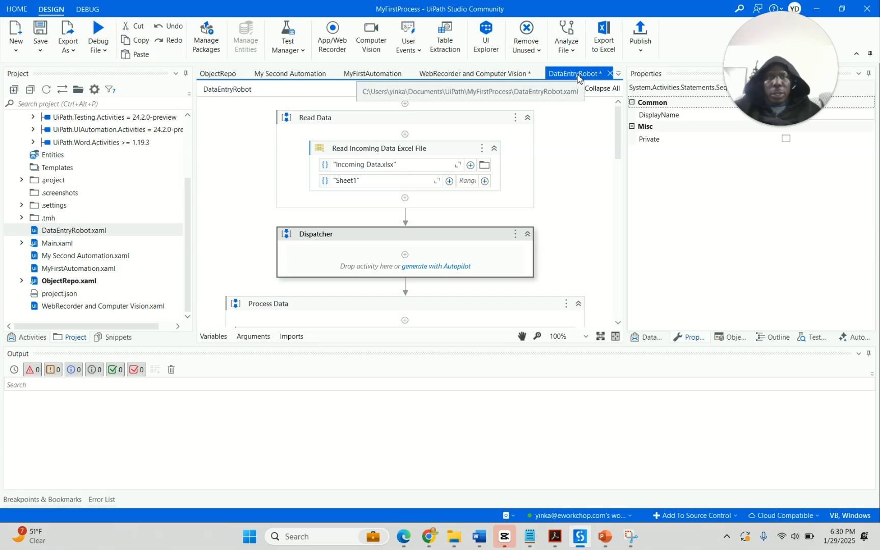
left_click(427, 149)
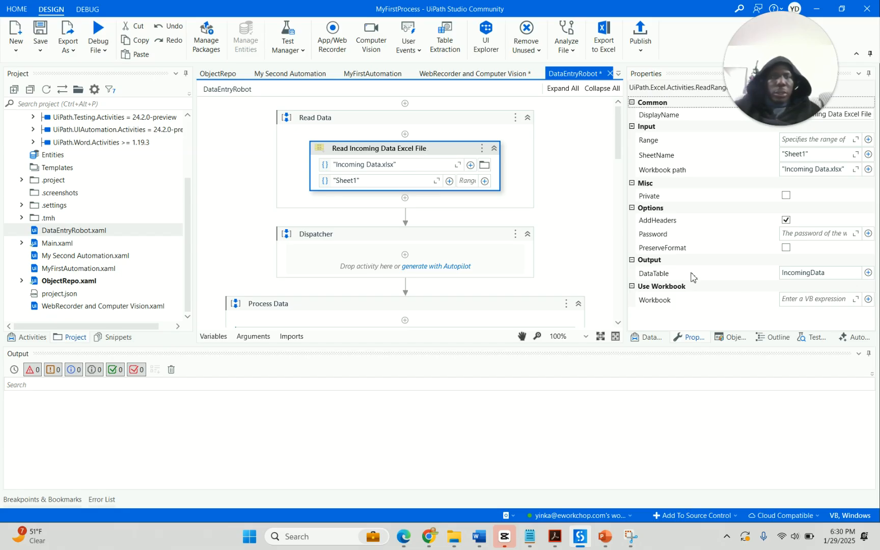
left_click(828, 279)
left_click_drag(828, 274, 773, 272)
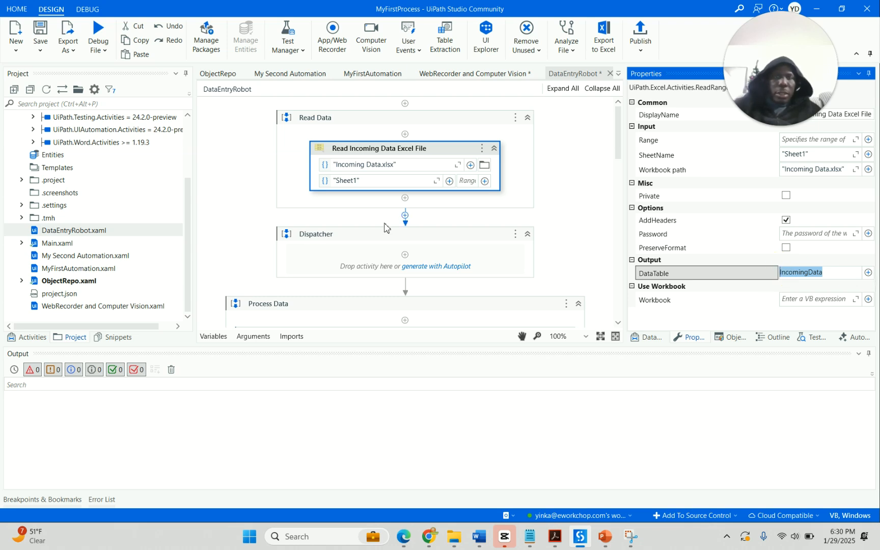
left_click(415, 151)
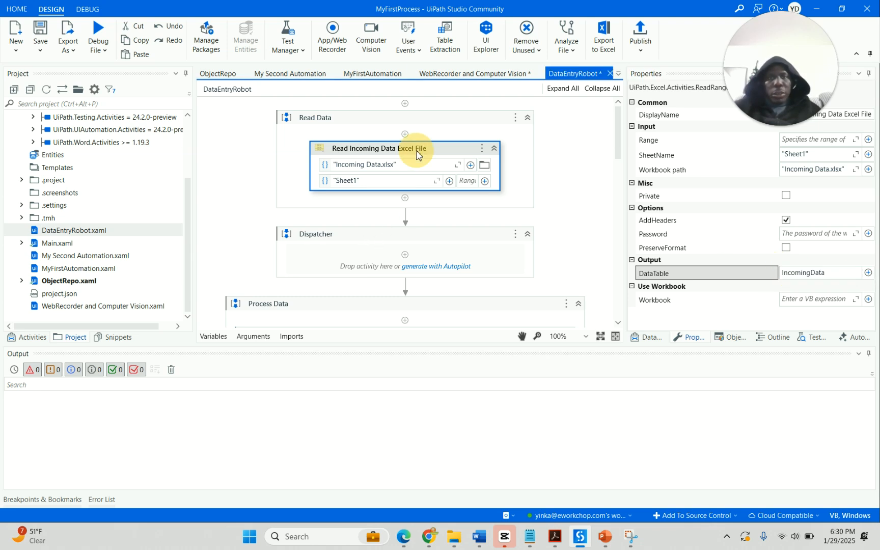
Add a Bulk Add Queue Items activity inside the Dispatcher sequence.
scroll(400, 235, "down", 3)
scroll(398, 234, "down", 1)
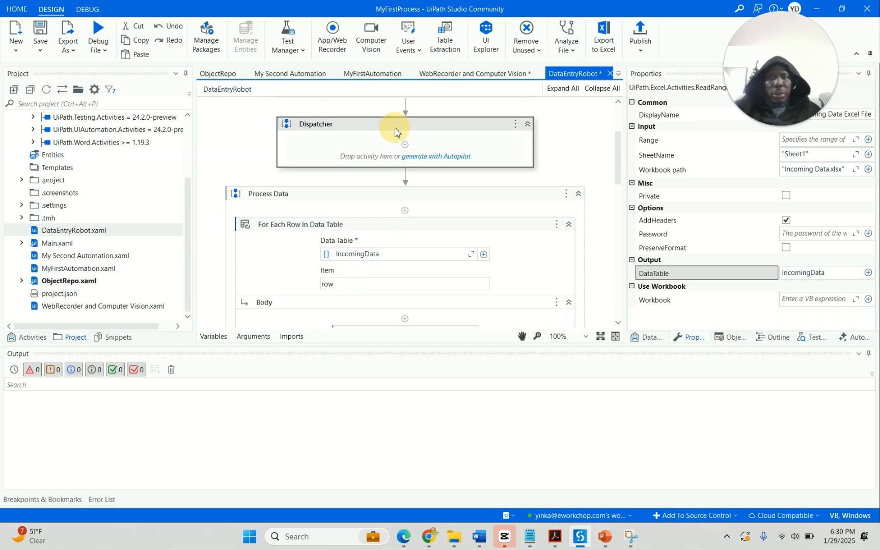
left_click(396, 131)
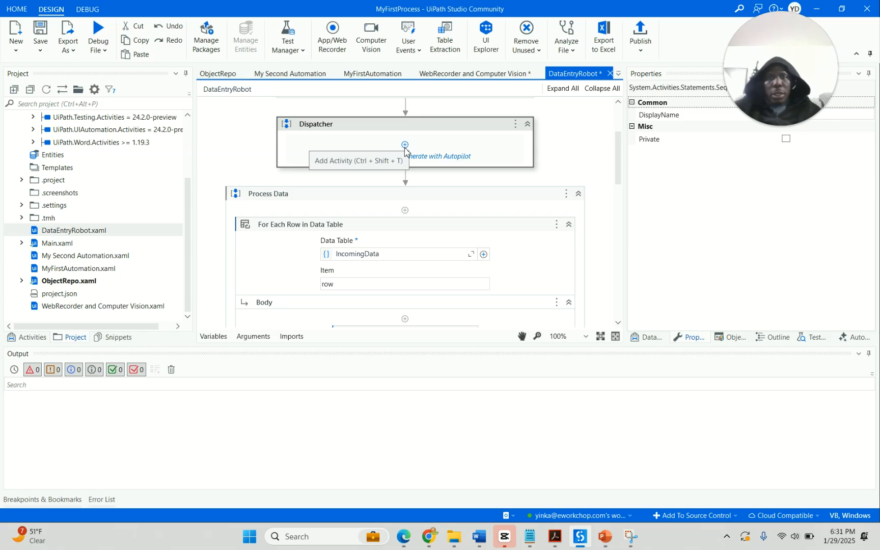
left_click(405, 146)
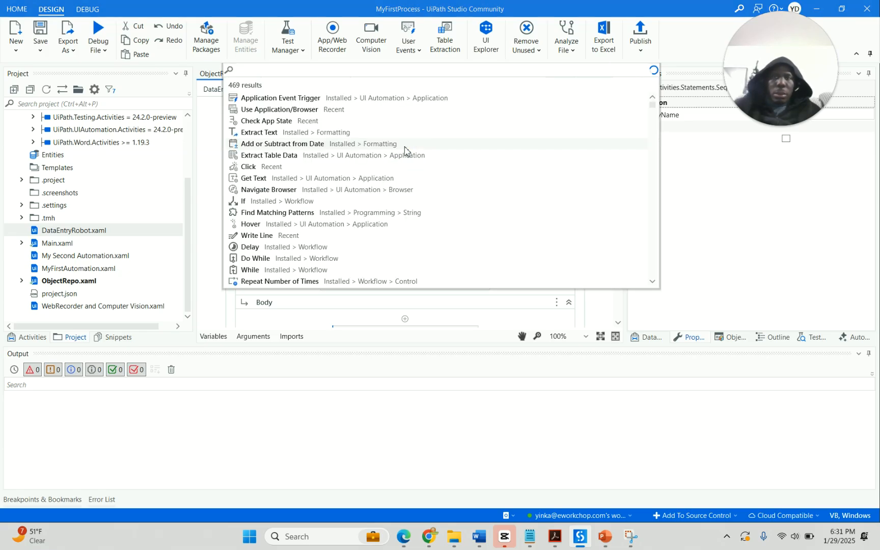
type("bul")
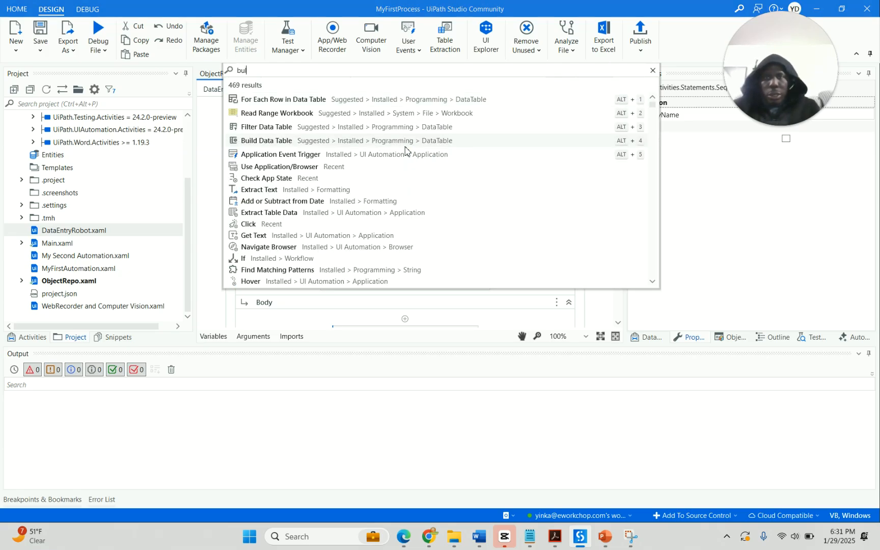
type("k add")
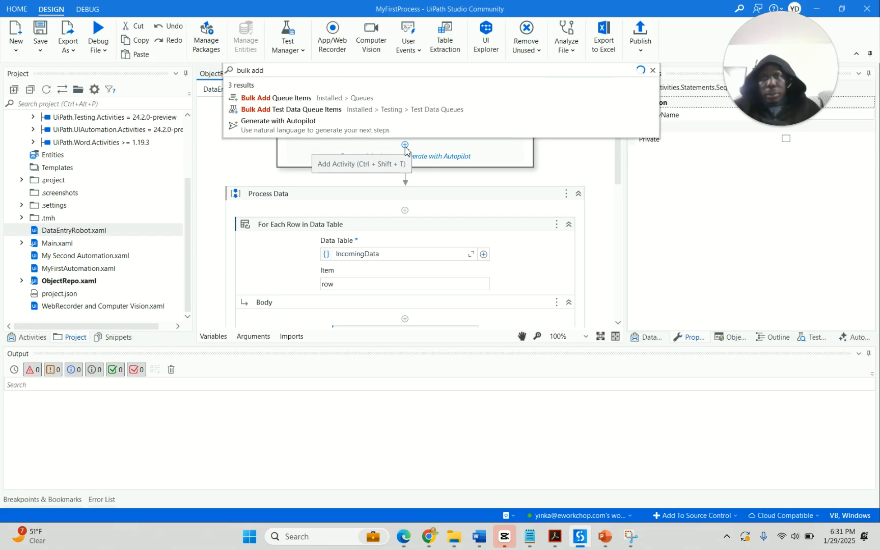
left_click(308, 105)
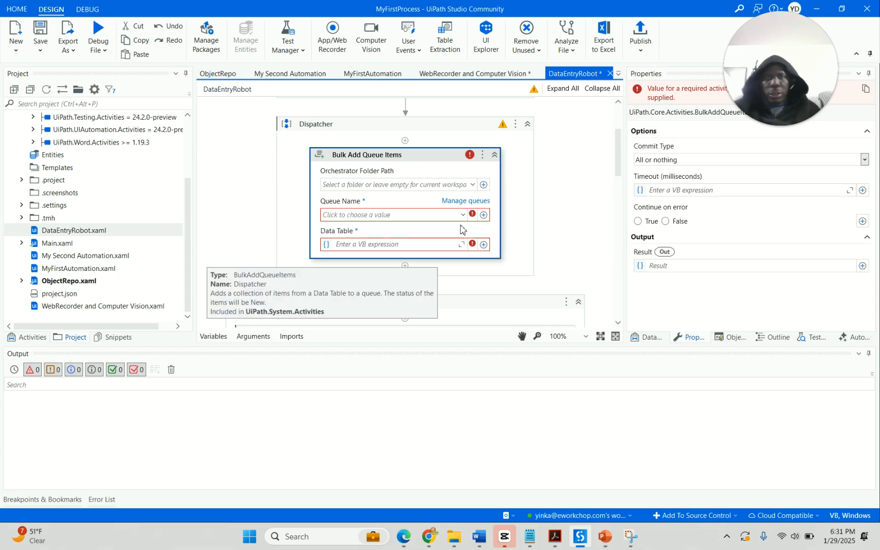
Try to choose a queue and an Orchestrator folder for the Bulk Add Queue Items activity.
left_click(466, 216)
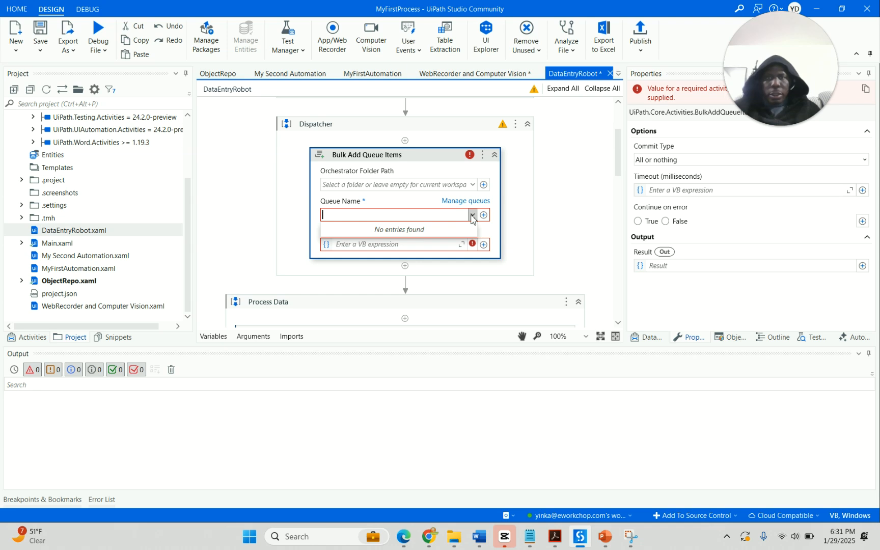
left_click(472, 217)
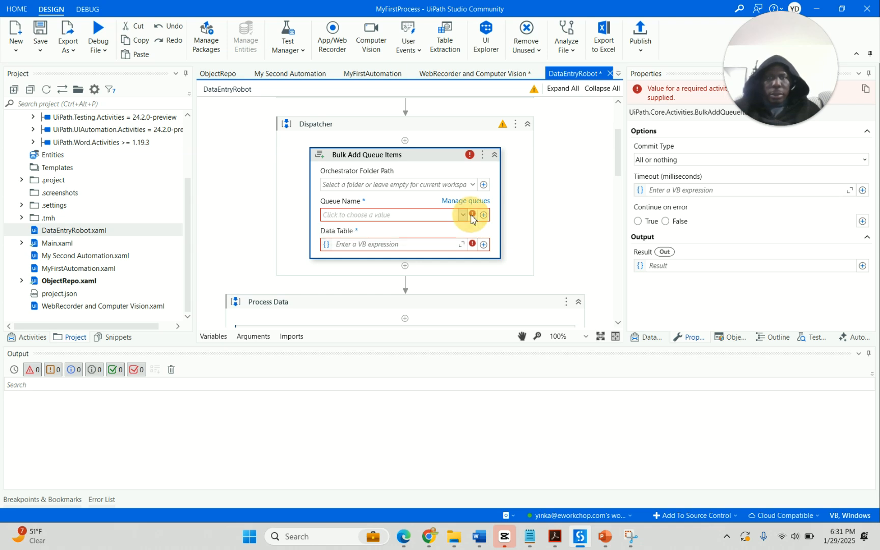
left_click(472, 186)
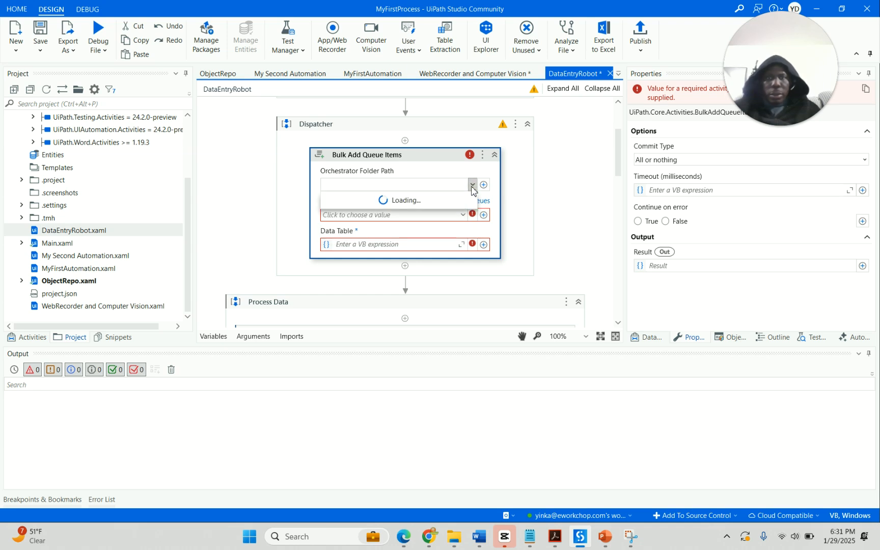
left_click(453, 156)
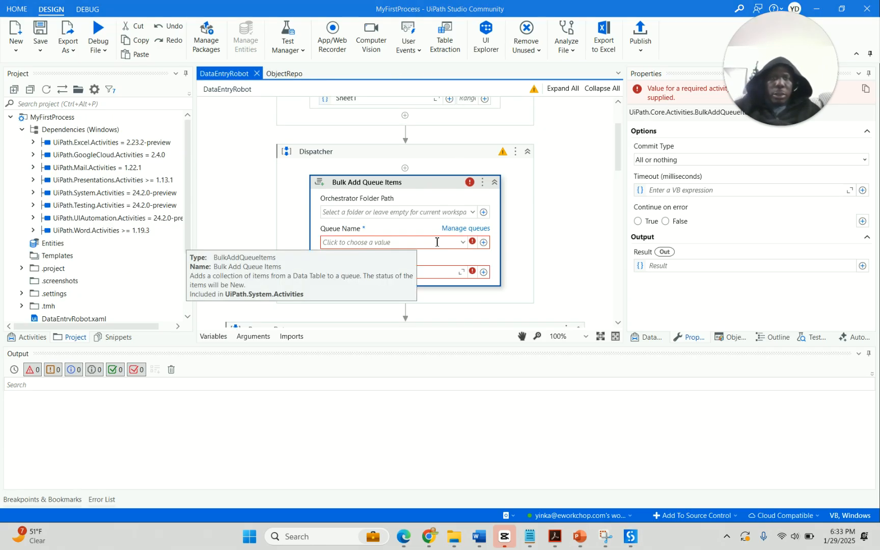
Set the Bulk Add Queue Items activity's queue name to DataForEntry and its data table to IncomingData.
left_click(464, 243)
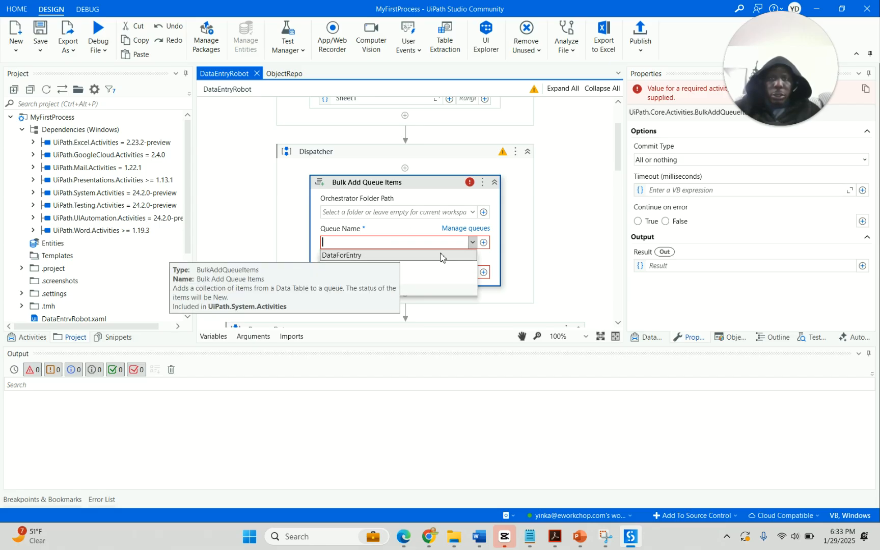
left_click(391, 229)
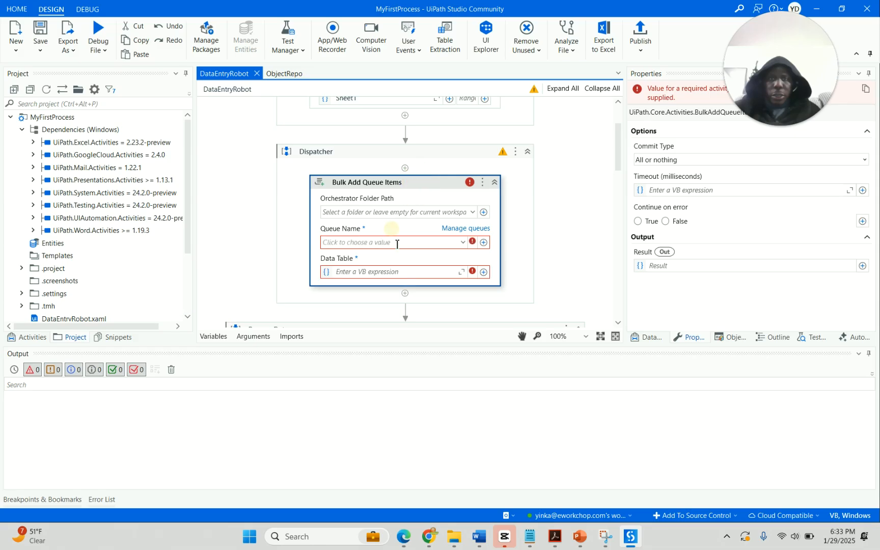
left_click(470, 242)
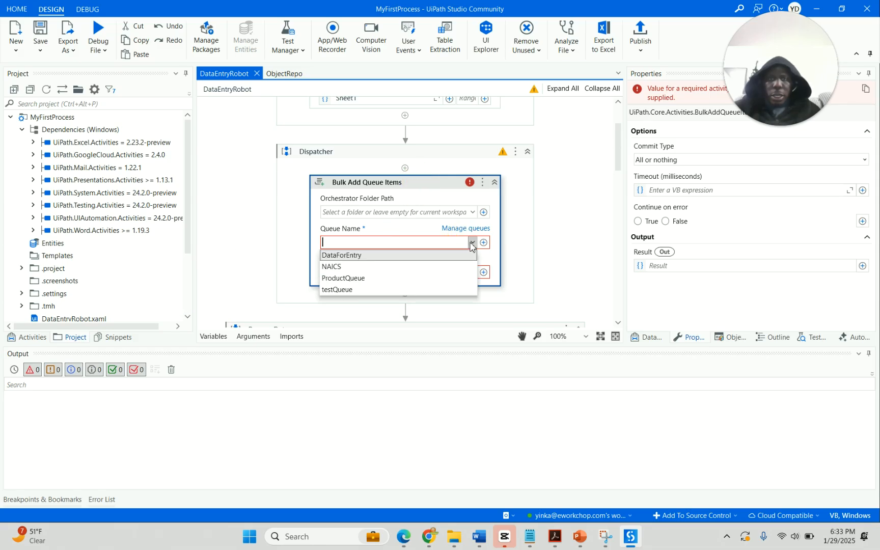
left_click(395, 256)
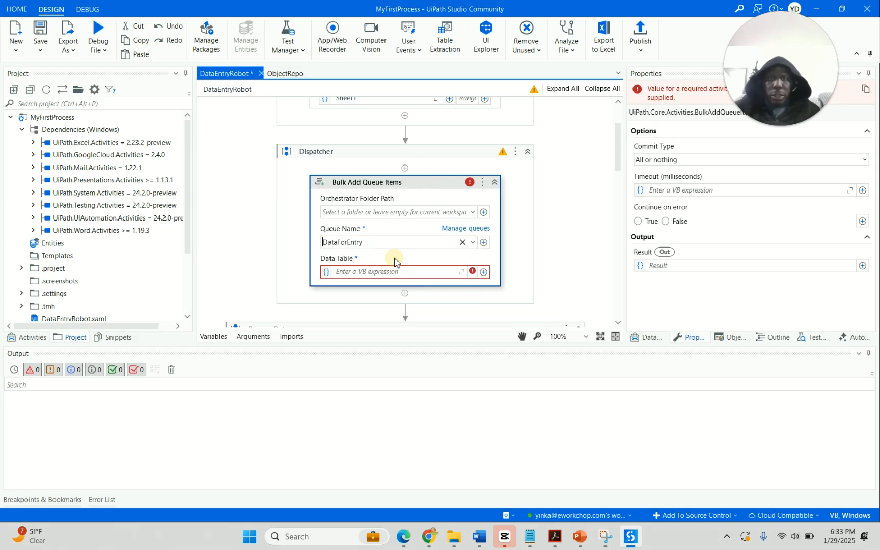
left_click(432, 272)
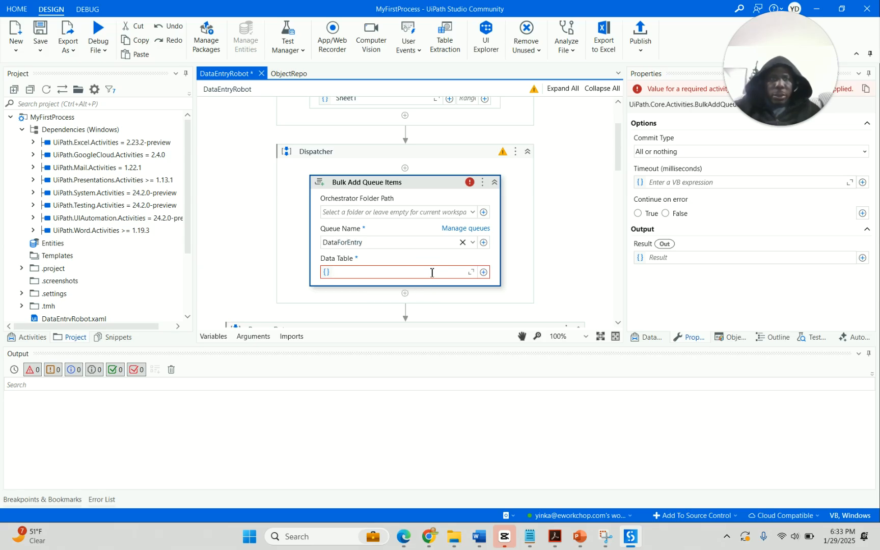
type("IncomingData")
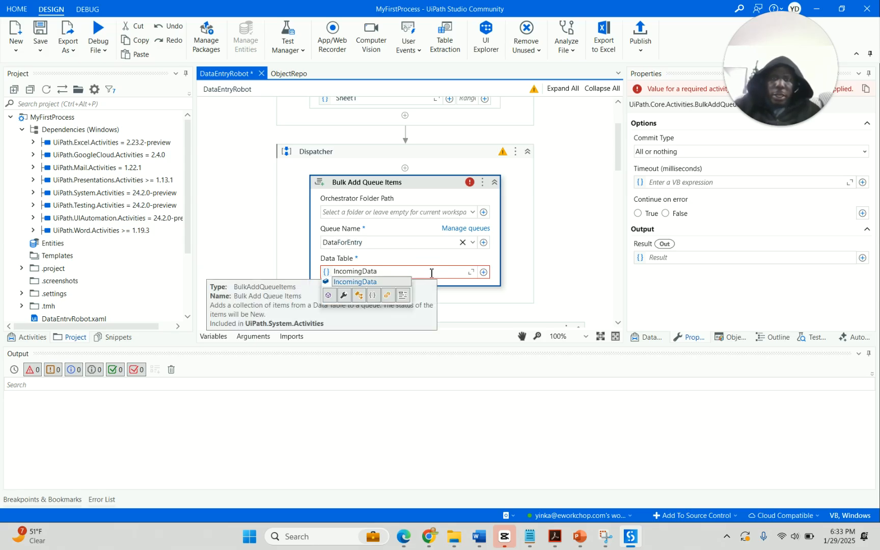
left_click(363, 283)
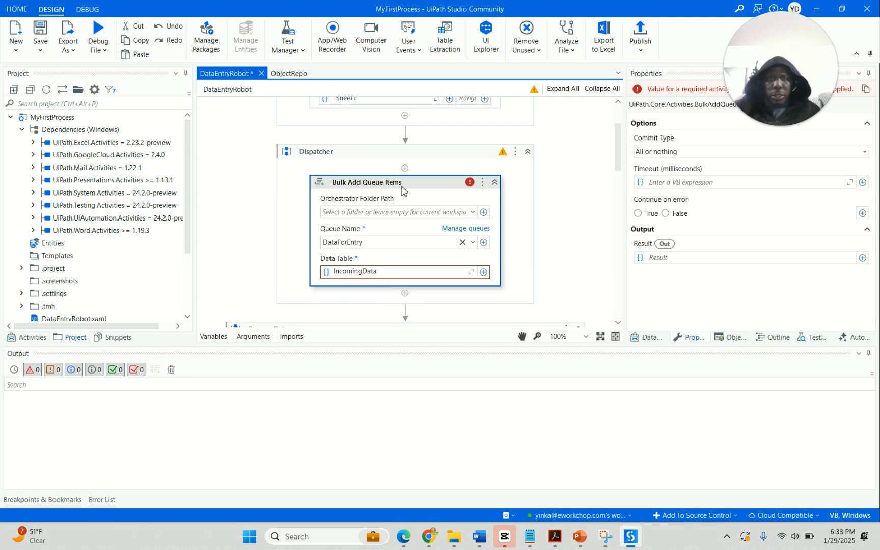
left_click(406, 189)
Examine the Commit Type choices of the Bulk Add Queue Items activity, keeping All or nothing.
scroll(448, 193, "up", 2)
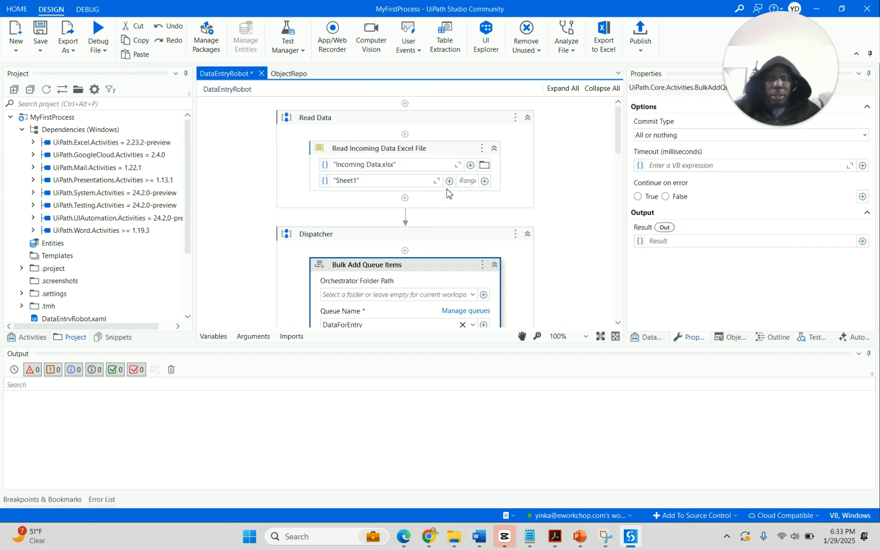
scroll(447, 193, "down", 3)
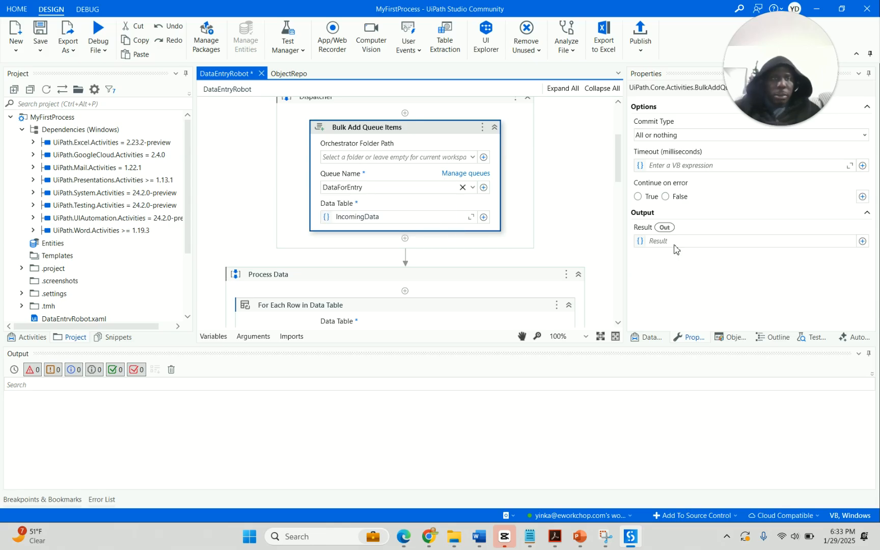
left_click(842, 426)
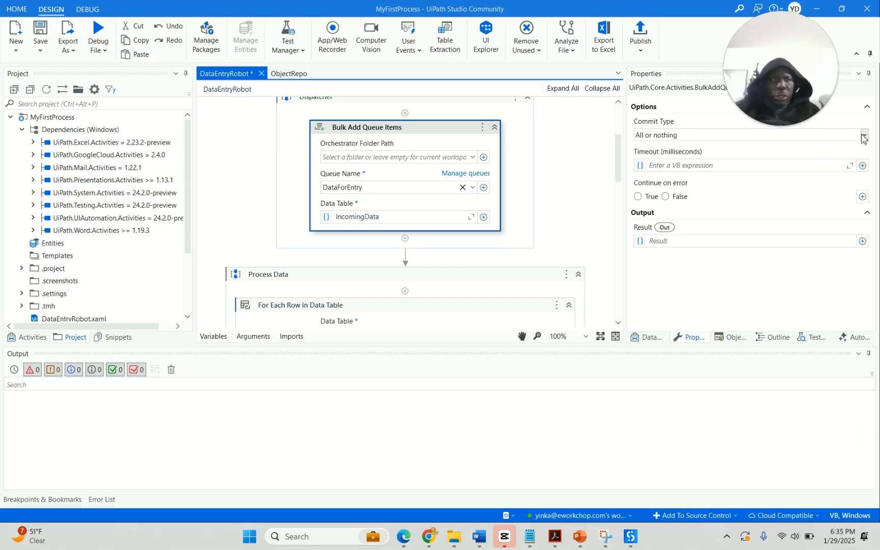
left_click(864, 137)
left_click(865, 141)
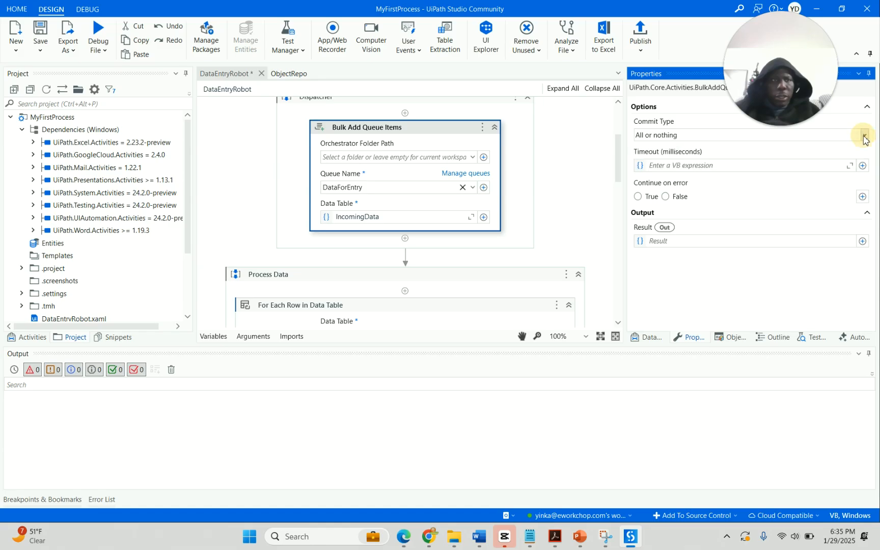
left_click(865, 137)
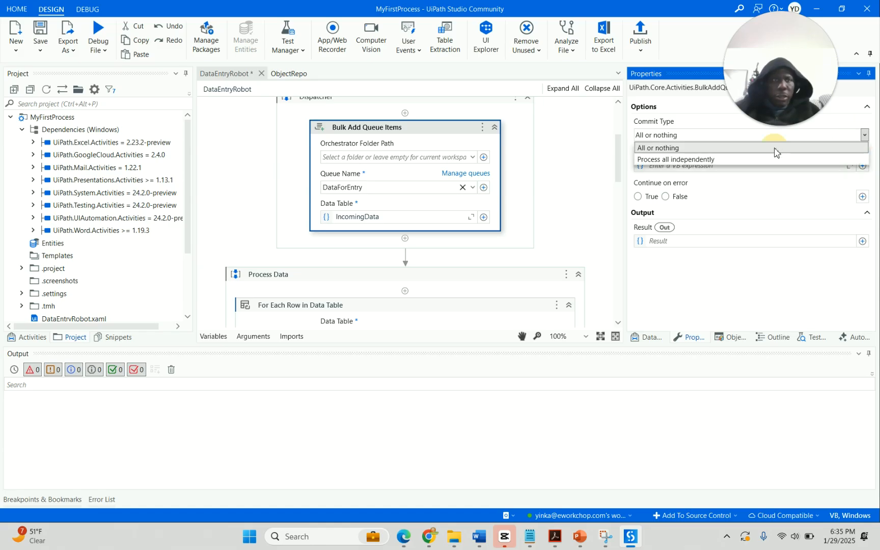
left_click(775, 152)
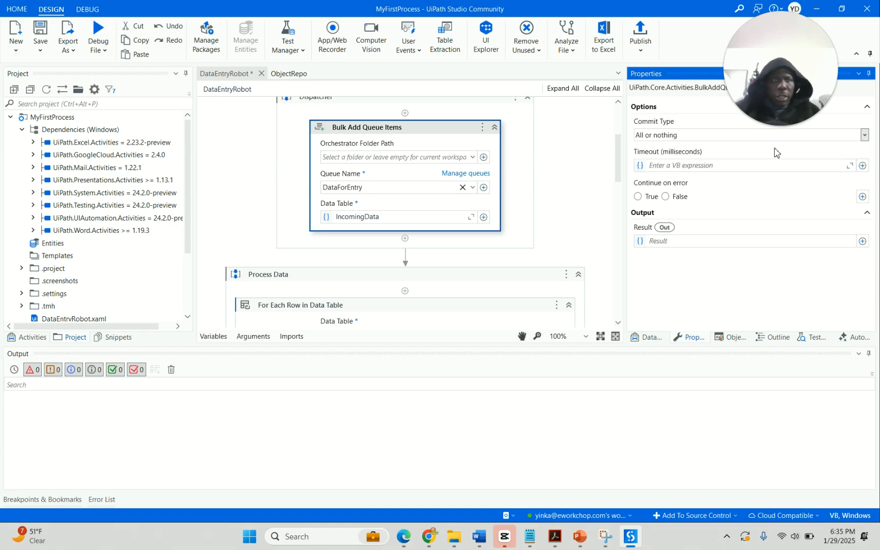
left_click(865, 136)
left_click(864, 137)
left_click(865, 137)
left_click(865, 137)
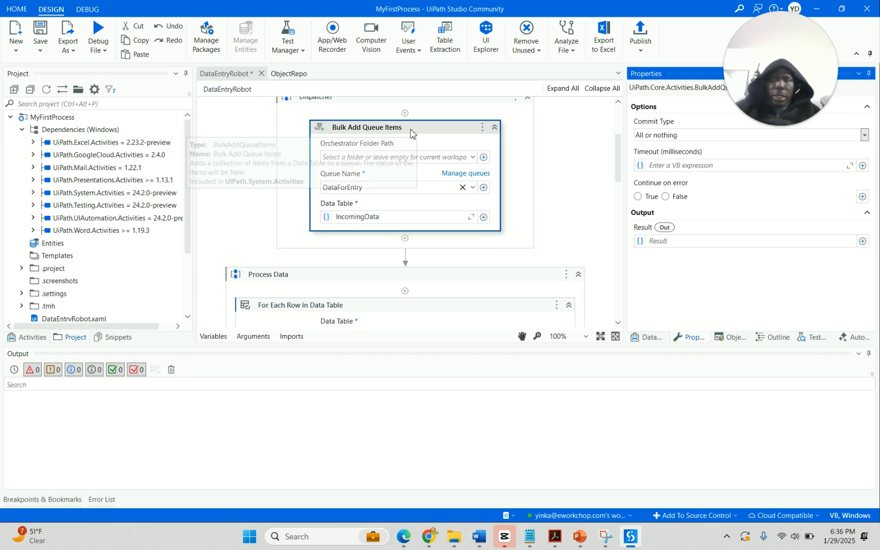
left_click(411, 132)
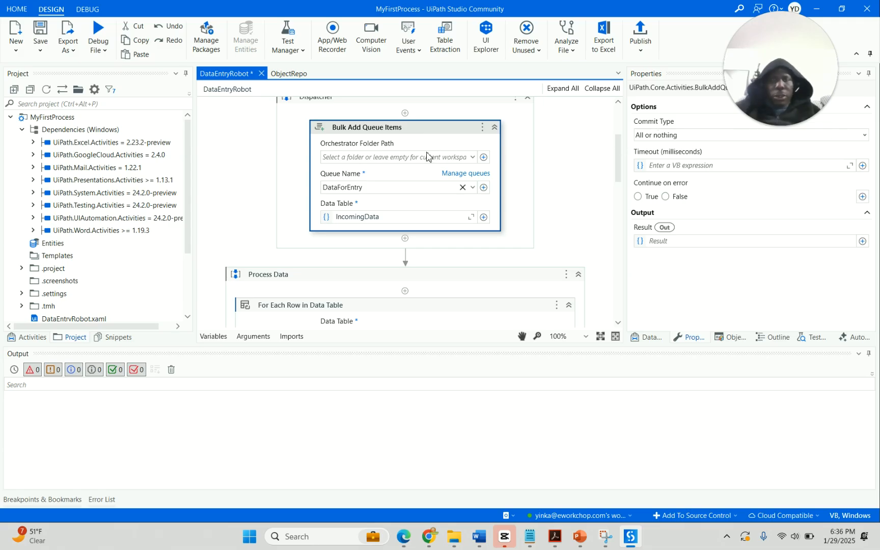
Disable the Process Data sequence and collapse the Comment Out block around it.
scroll(448, 209, "down", 2)
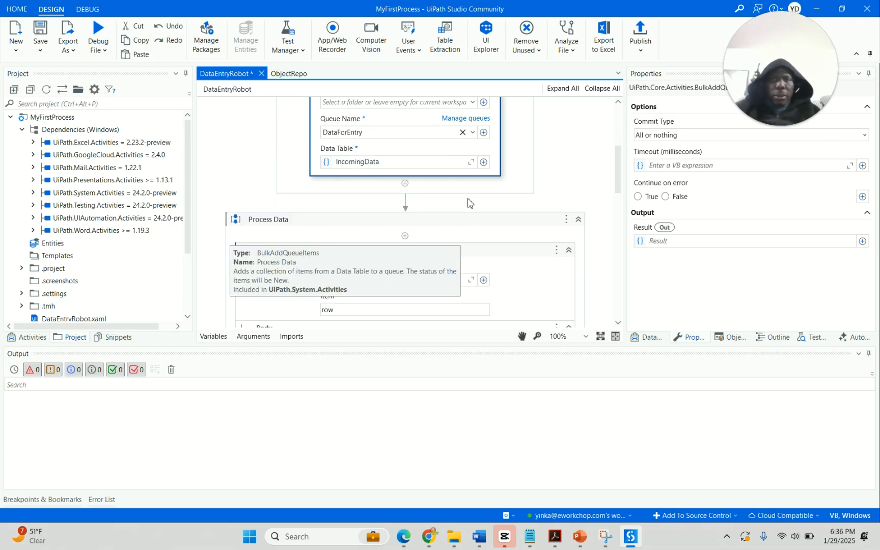
scroll(423, 214, "down", 1)
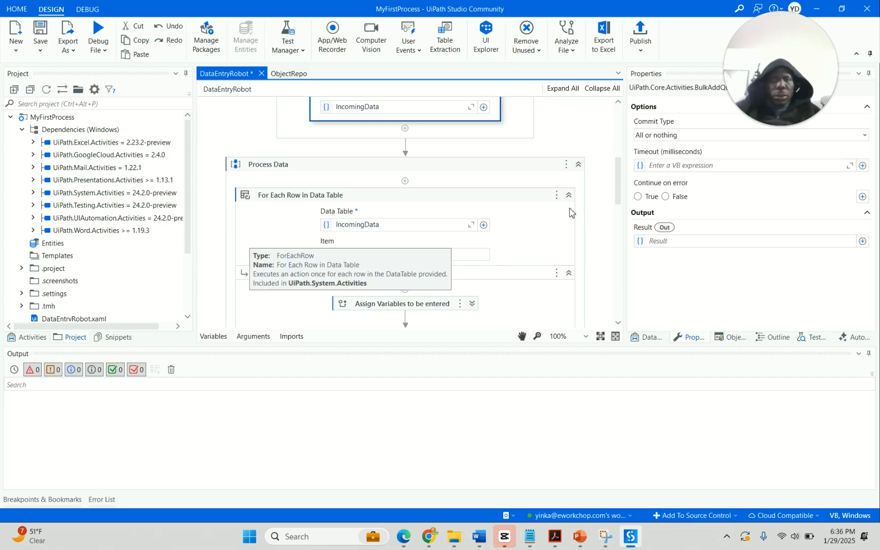
scroll(509, 204, "down", 1)
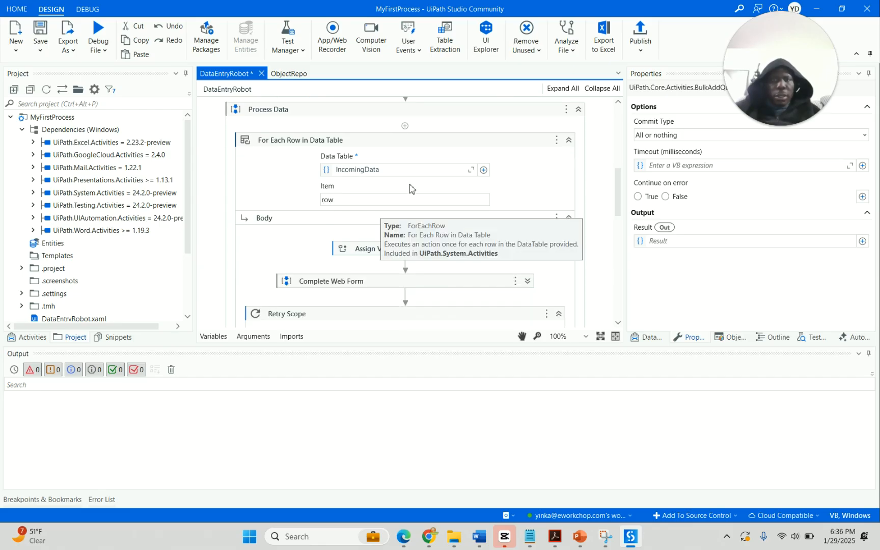
scroll(450, 174, "down", 1)
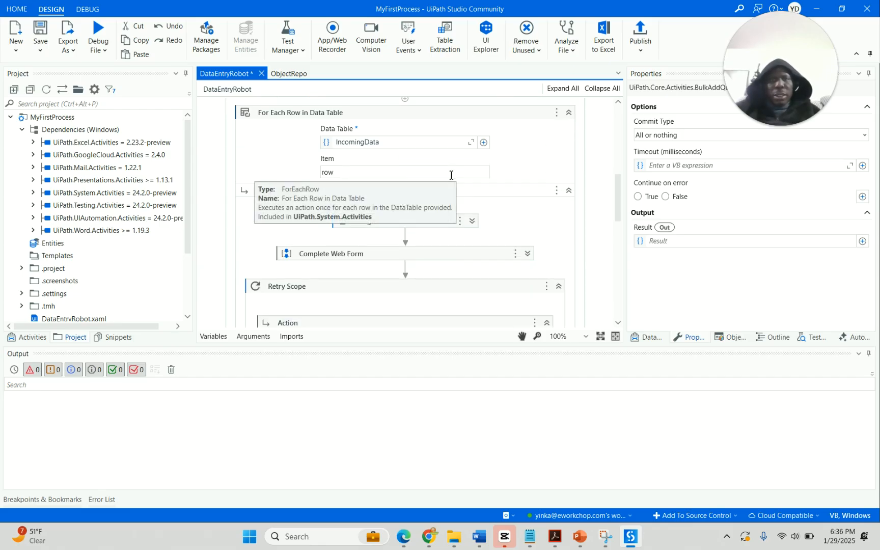
scroll(451, 175, "down", 1)
scroll(450, 178, "up", 2)
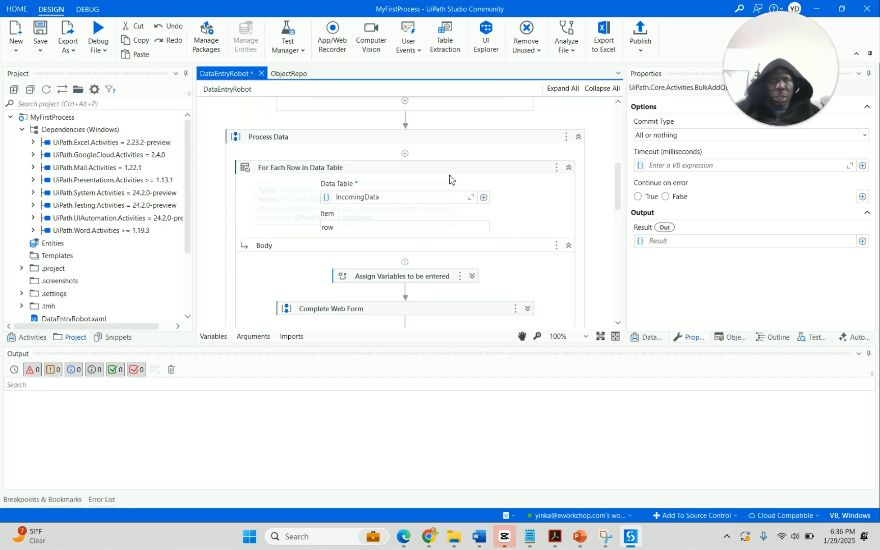
scroll(451, 179, "down", 1)
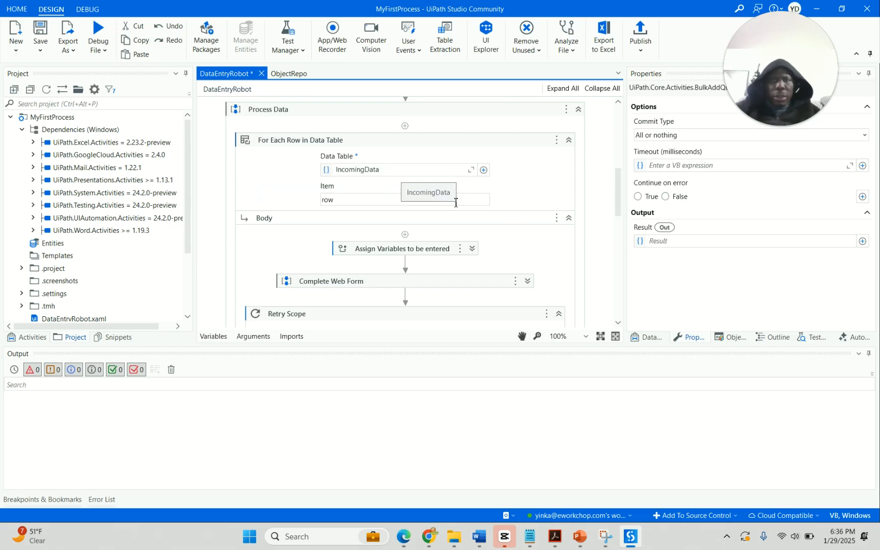
scroll(456, 222, "up", 1)
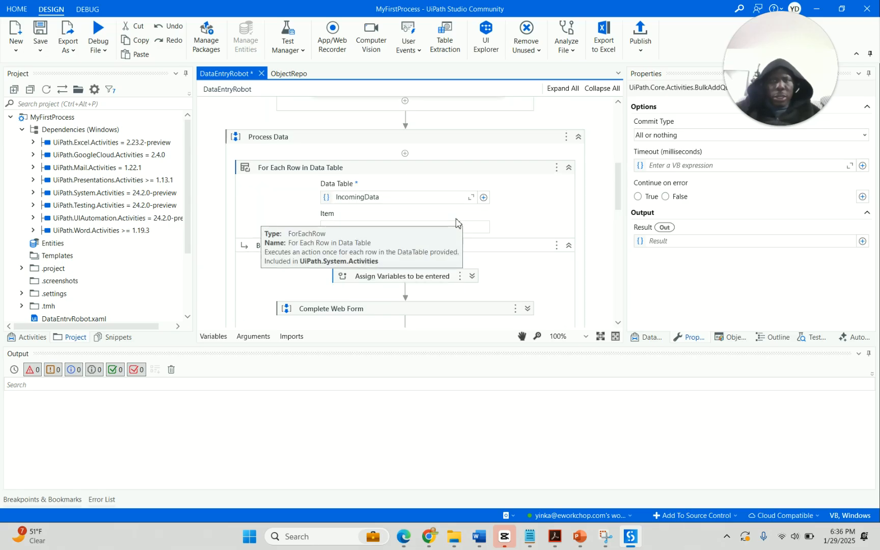
right_click(514, 142)
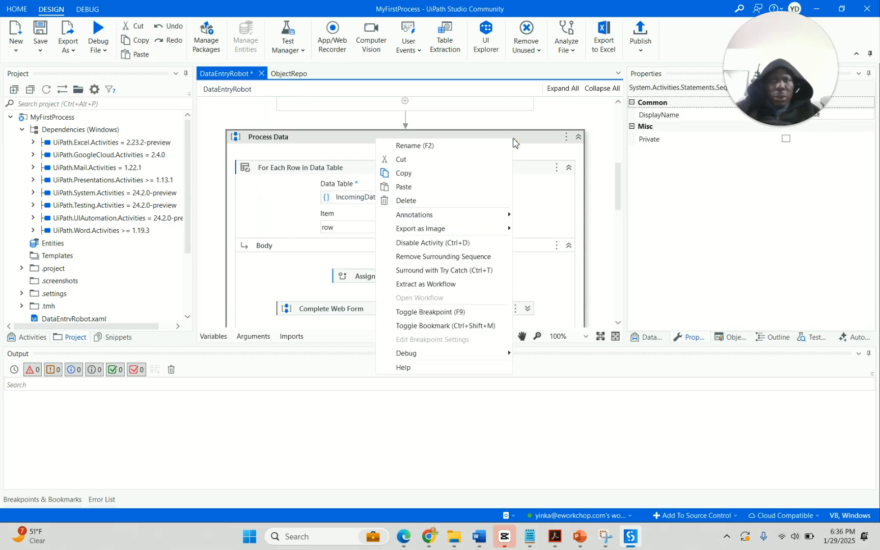
left_click(435, 244)
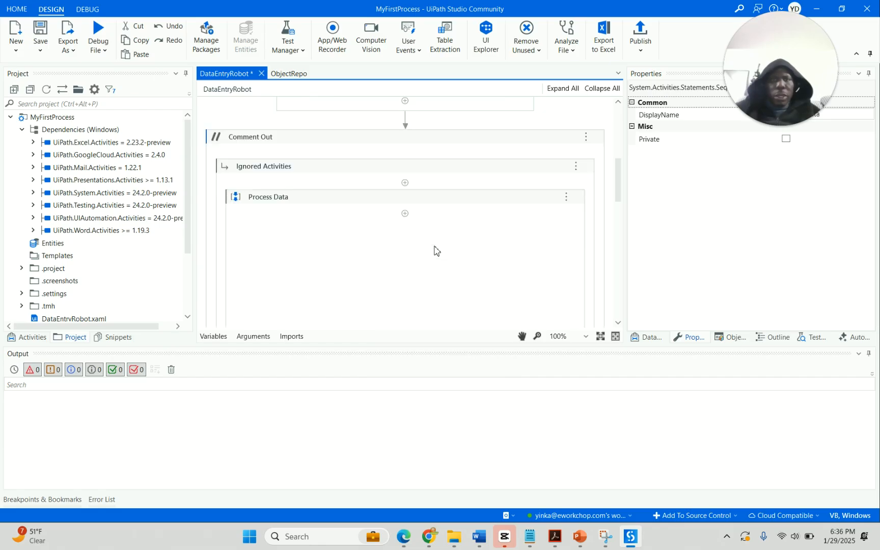
left_click(599, 138)
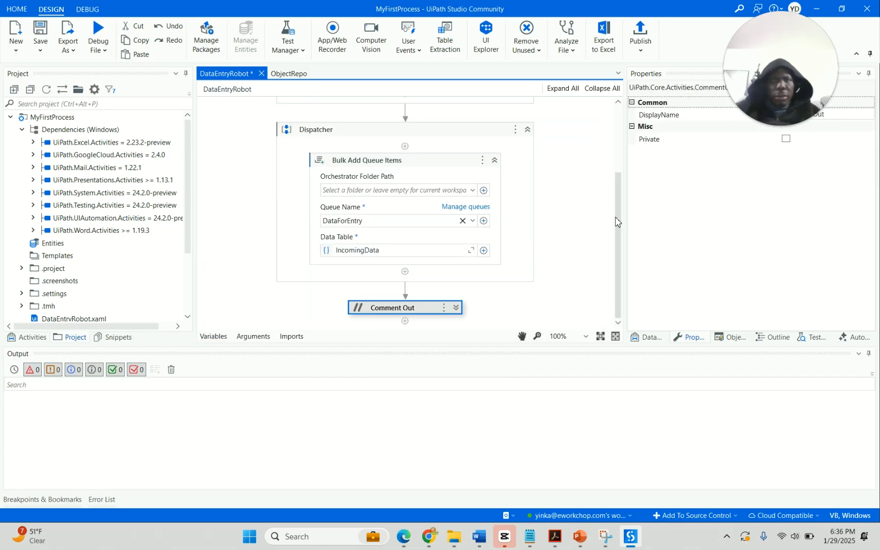
Check the output DataTable variable of the Read Incoming Data Excel File activity in the Read Data sequence.
left_click_drag(618, 224, 621, 141)
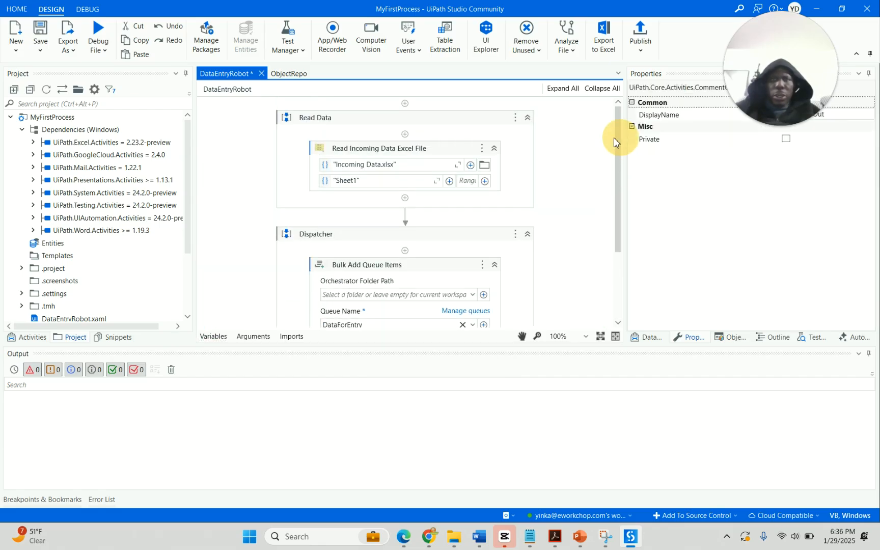
left_click(439, 153)
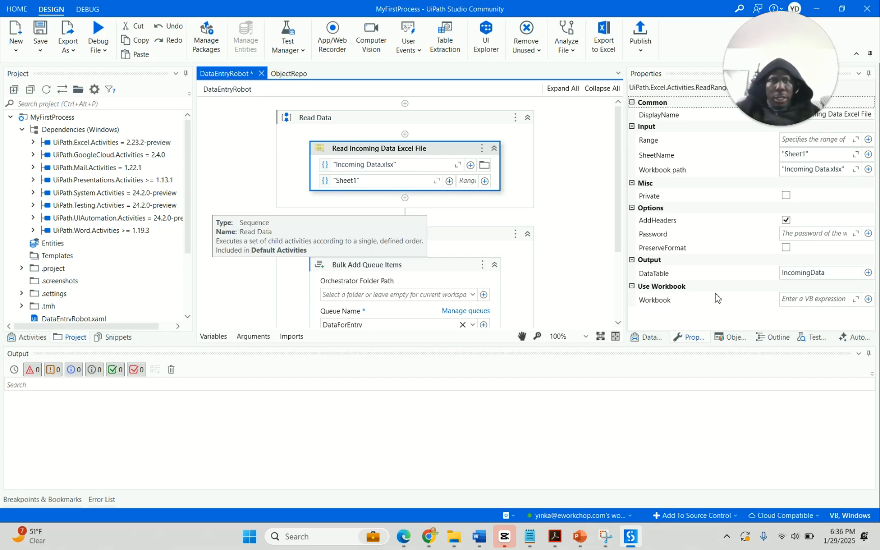
left_click(833, 276)
left_click_drag(828, 274, 588, 260)
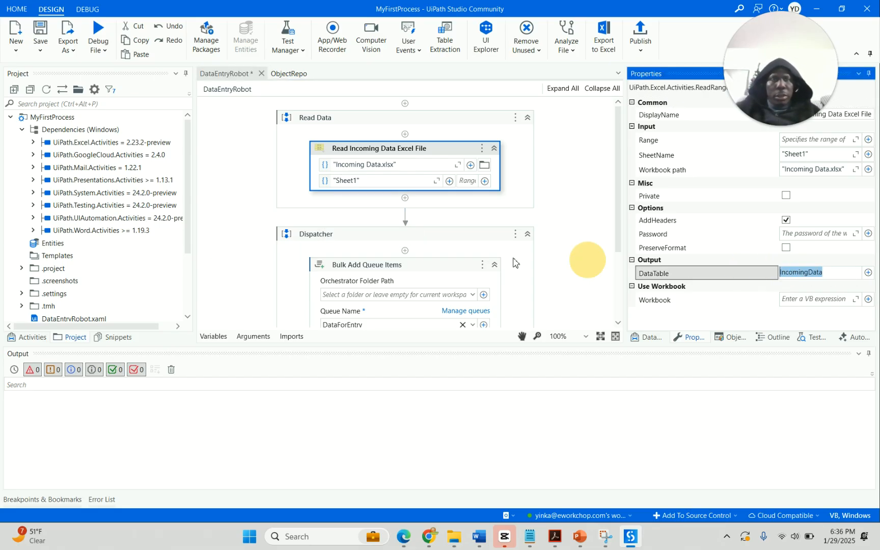
Review the Dispatcher sequence's Bulk Add Queue Items activity and run the DataEntryRobot file in debug mode.
left_click(383, 242)
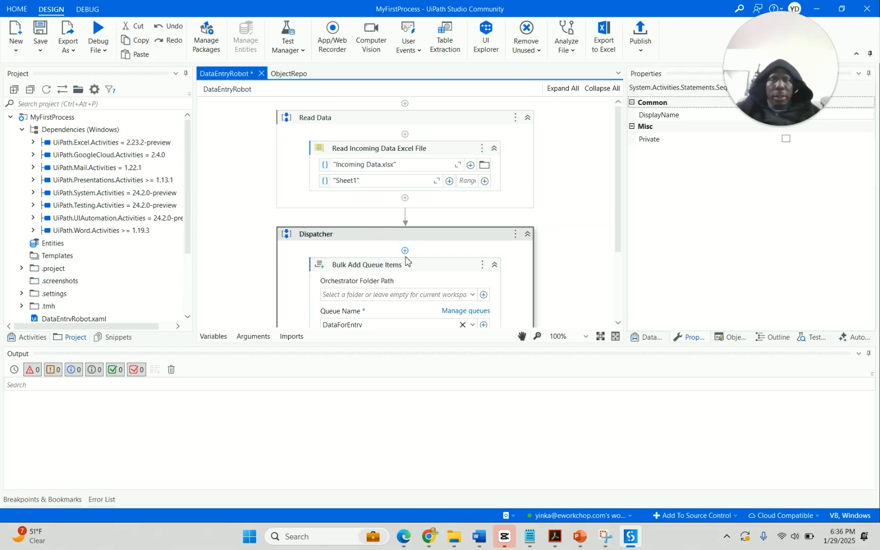
scroll(406, 264, "down", 3)
scroll(406, 264, "up", 2)
scroll(406, 259, "down", 2)
left_click(411, 190)
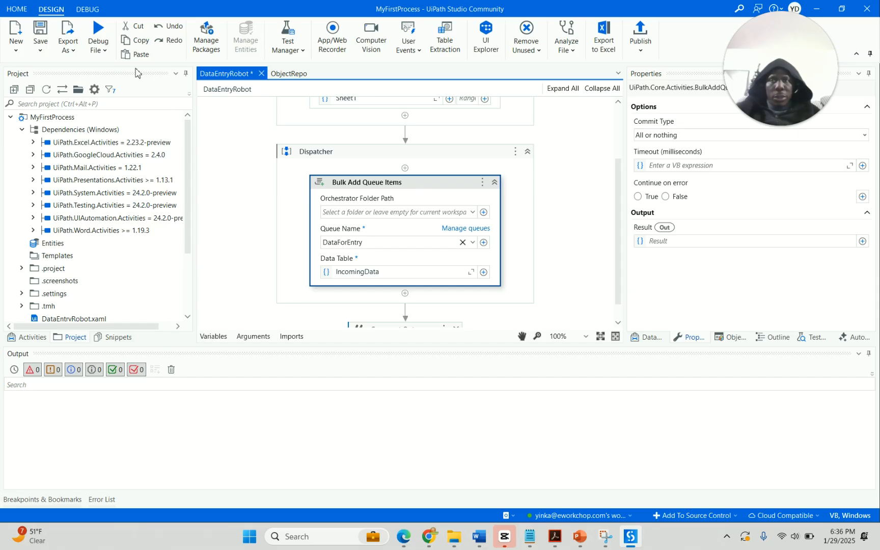
left_click(97, 36)
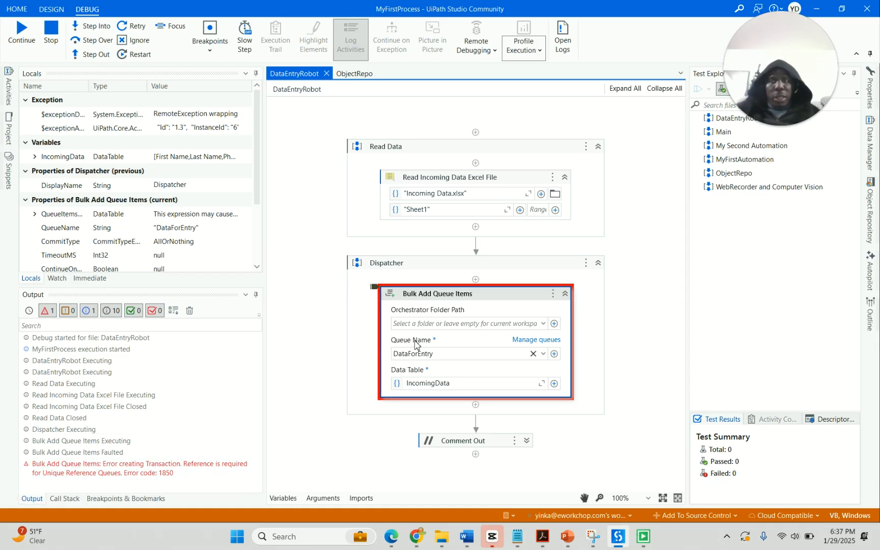
Switch to UiPath Orchestrator in Edge and open the DataForEntry queue in My Workspace for editing.
mouse_move(392, 541)
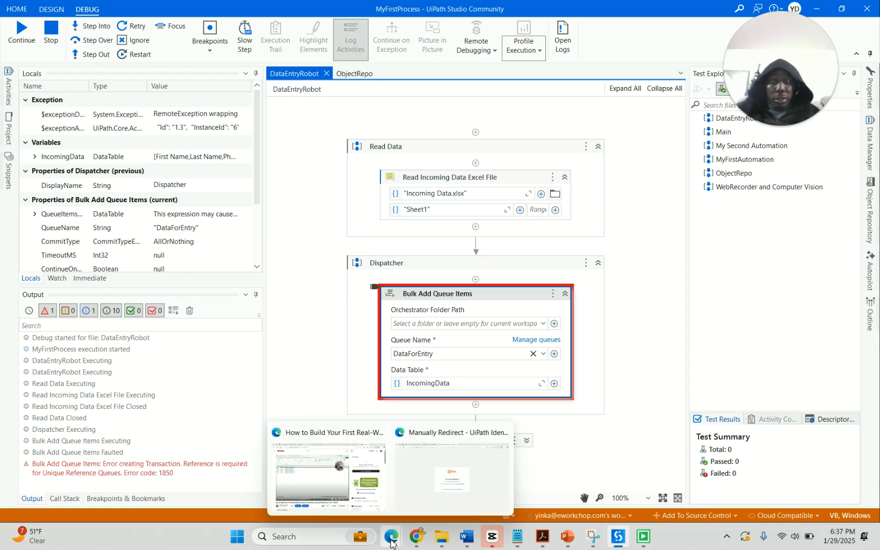
mouse_move(369, 483)
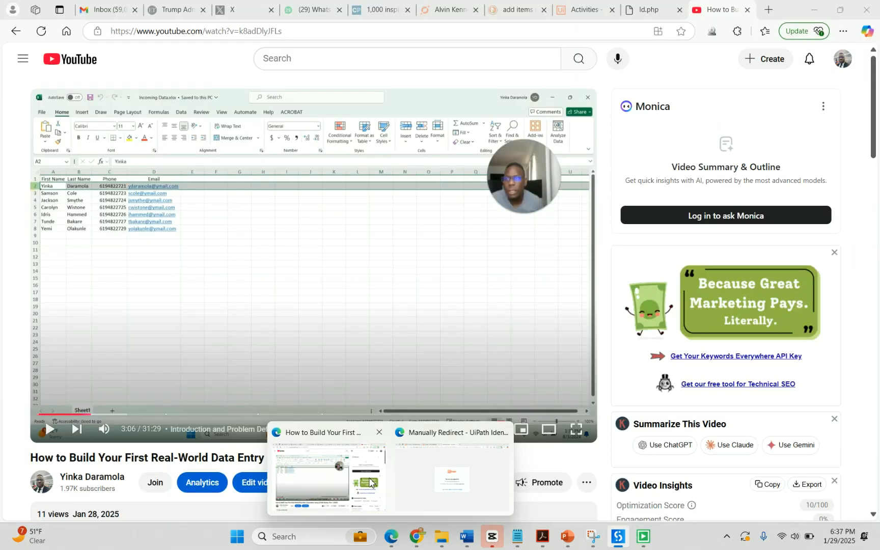
mouse_move(436, 479)
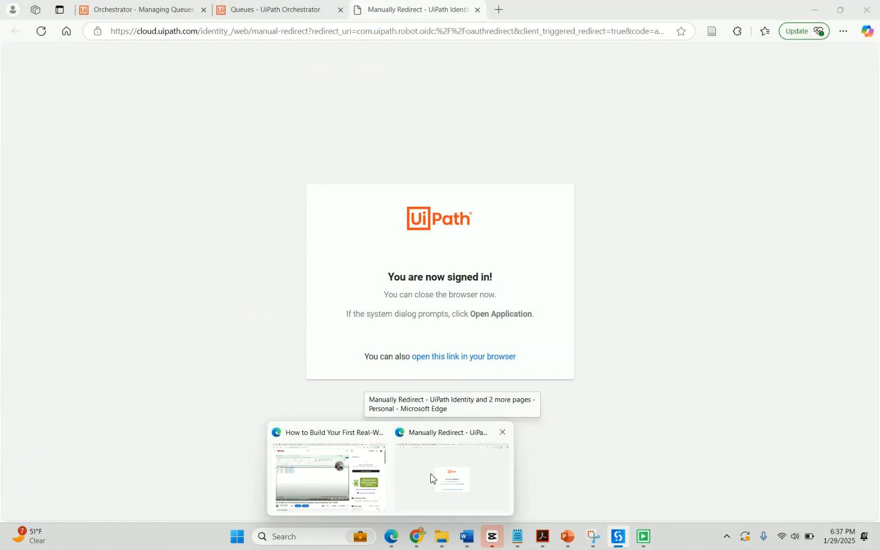
left_click(430, 478)
left_click(297, 11)
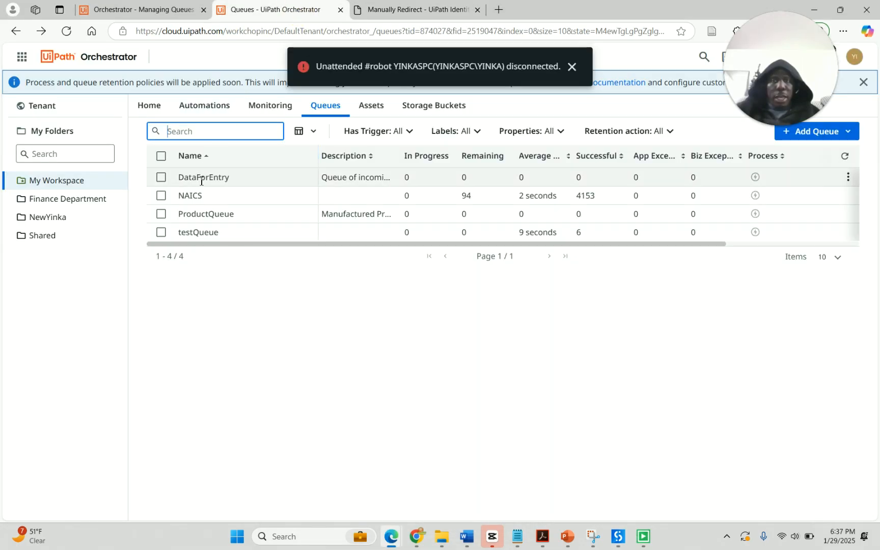
left_click(161, 177)
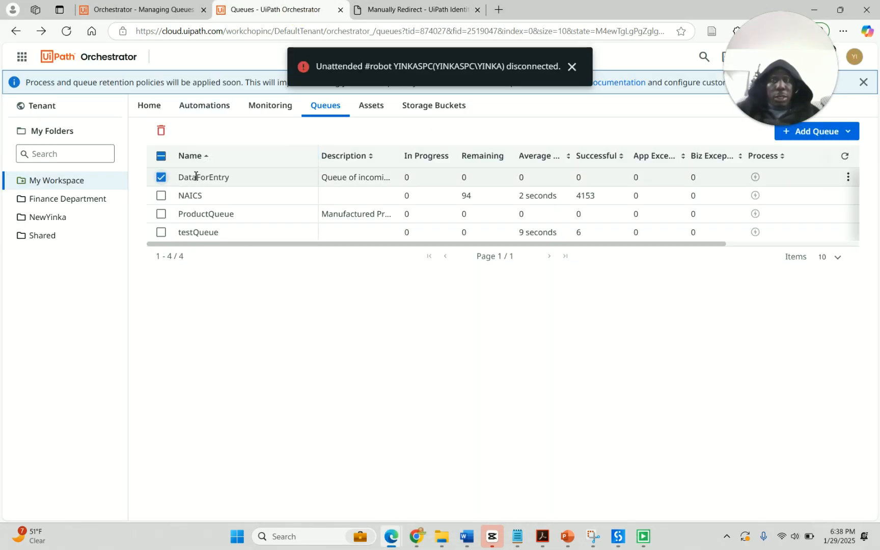
left_click(848, 177)
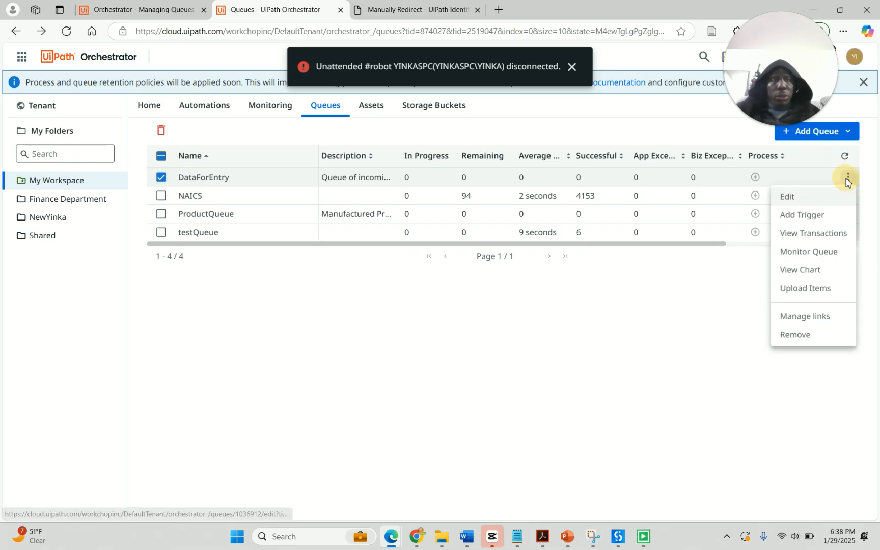
left_click(801, 203)
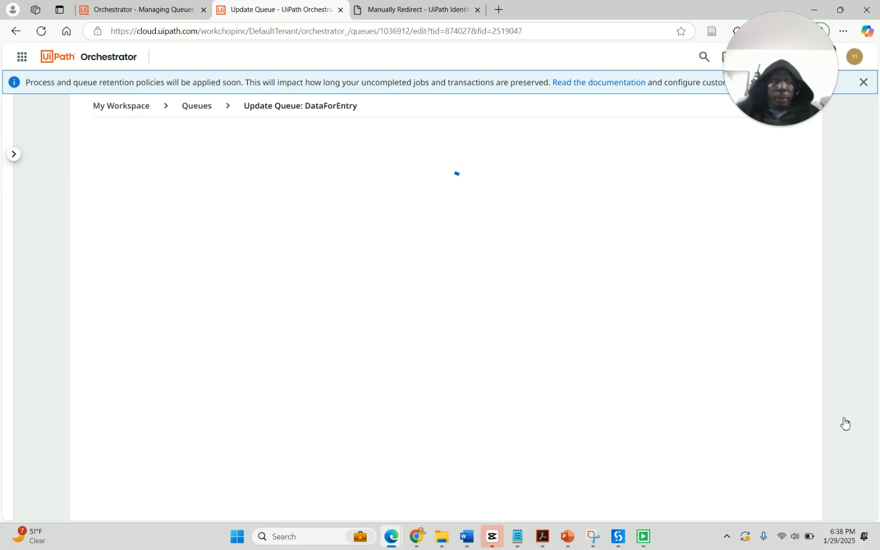
Switch to UiPath Studio, stop the DataEntryRobot debug run and return to Orchestrator in Edge.
key("alt+Tab")
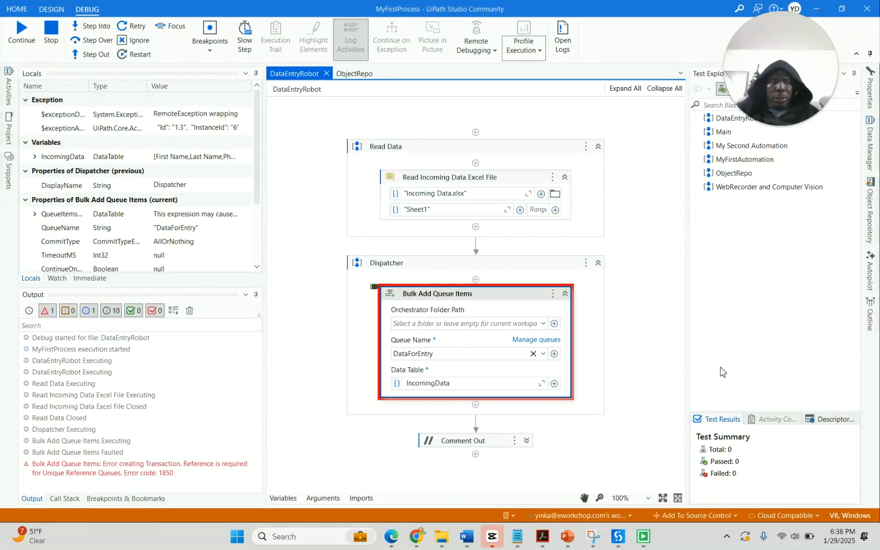
left_click(51, 35)
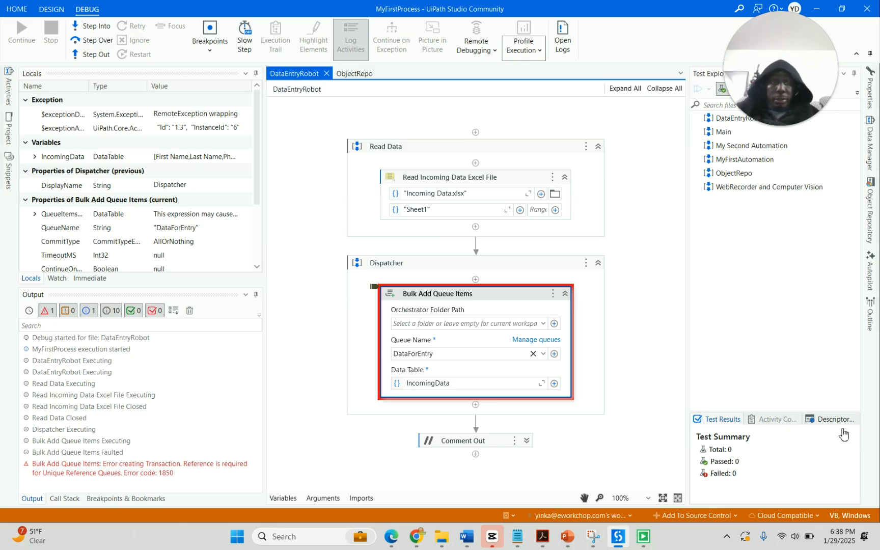
key("alt+Tab")
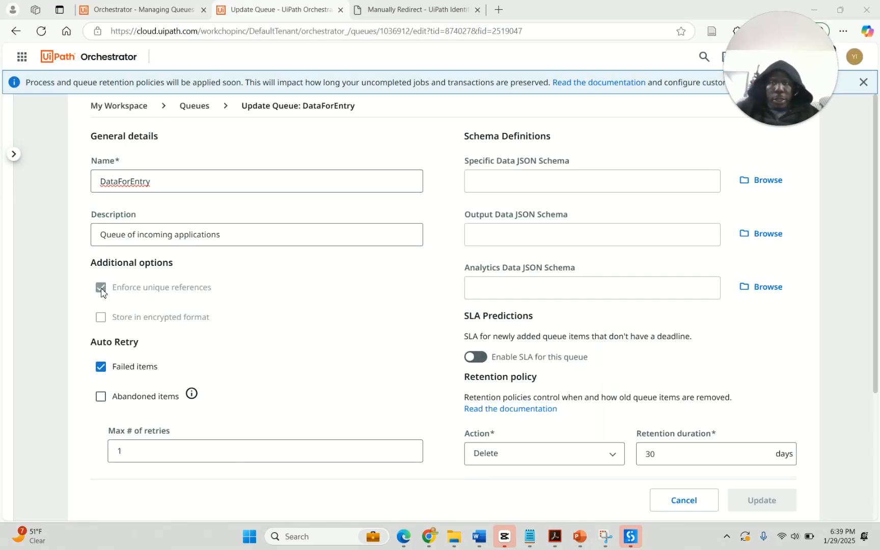
Examine the DataForEntry queue's settings, including Enforce unique references.
scroll(287, 321, "down", 3)
scroll(339, 346, "up", 3)
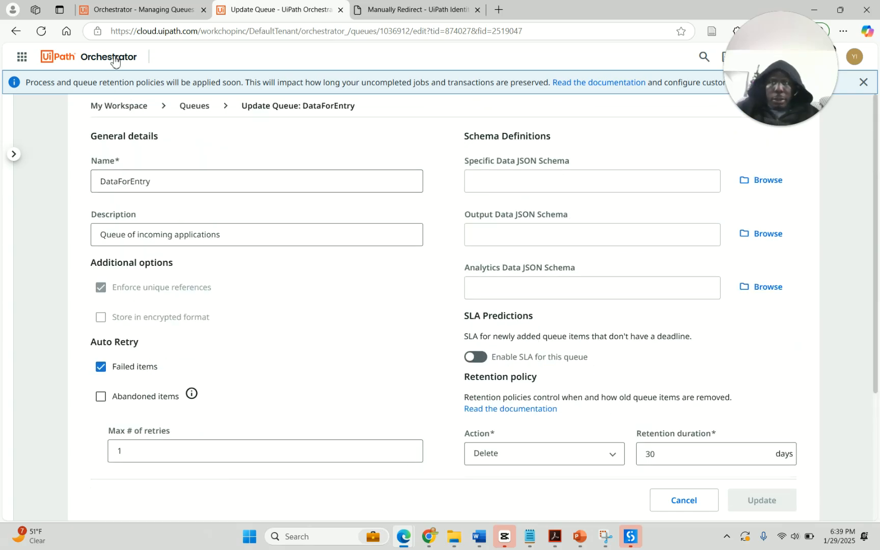
left_click(45, 34)
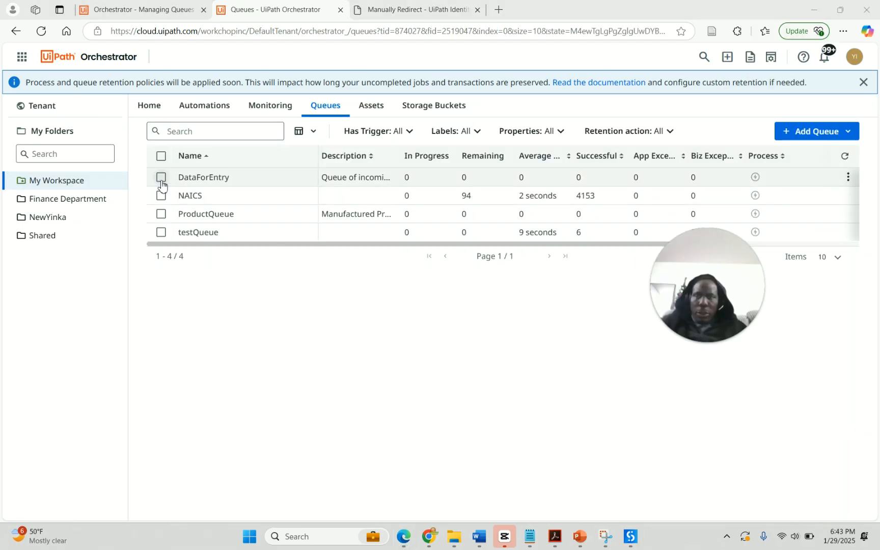
Select the DataForEntry queue in My Workspace and copy its name.
left_click(161, 179)
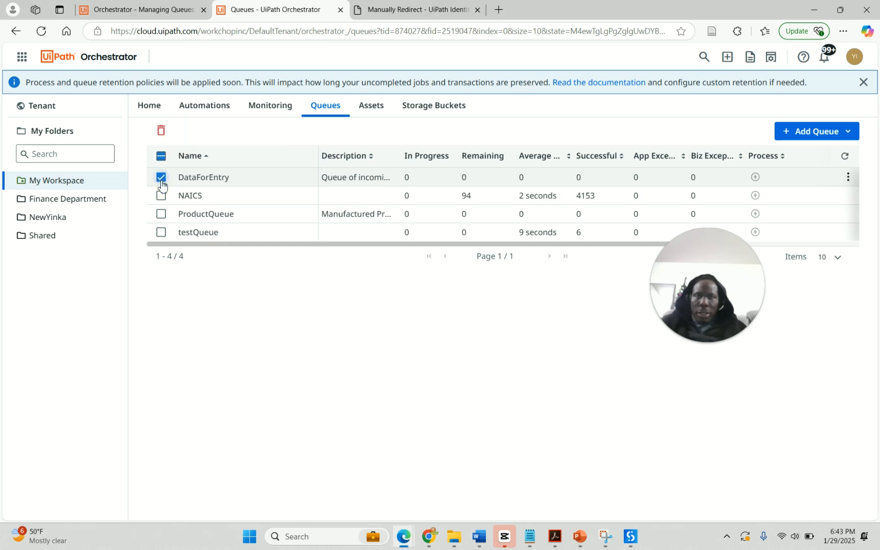
left_click(850, 183)
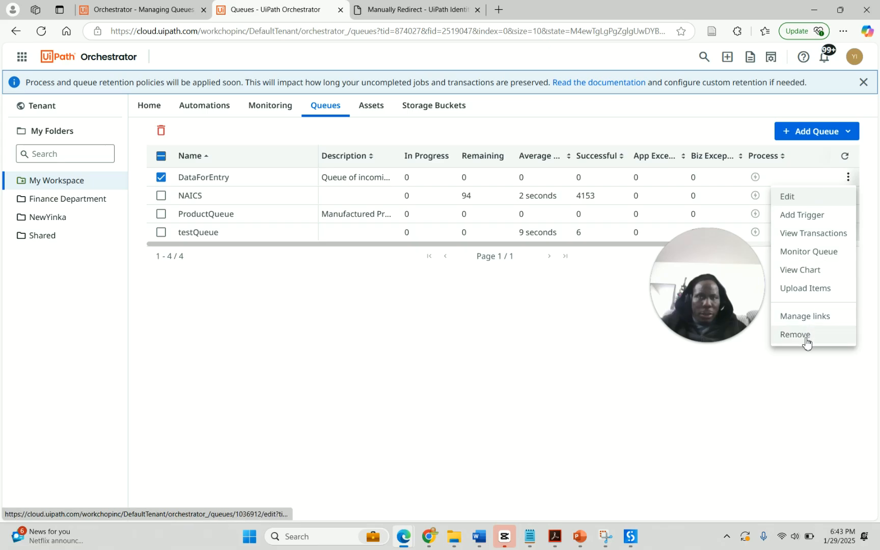
left_click(193, 176)
left_click_drag(178, 179, 233, 179)
key("ctrl+c")
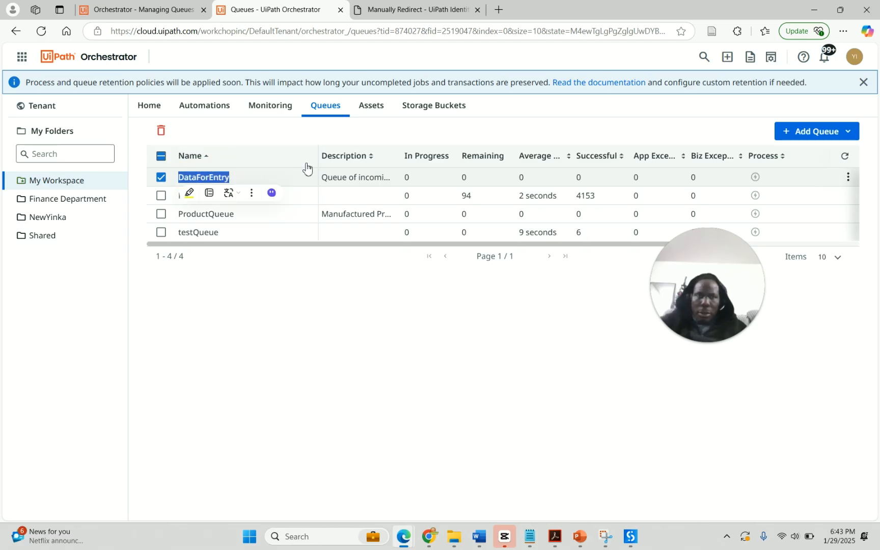
Remove the DataForEntry queue, confirming the deletion with the name DataForEntry, and refresh the queue list.
left_click(848, 178)
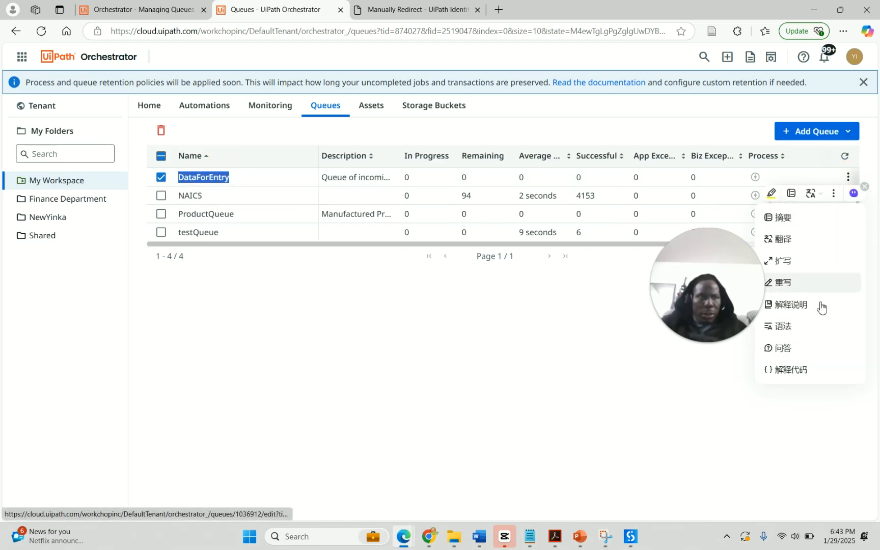
left_click(847, 178)
left_click(847, 178)
left_click(807, 334)
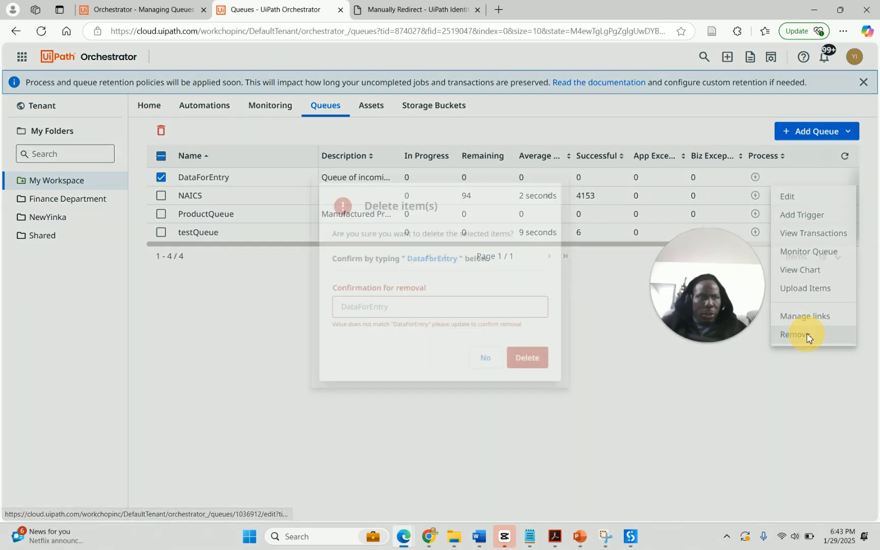
left_click(439, 308)
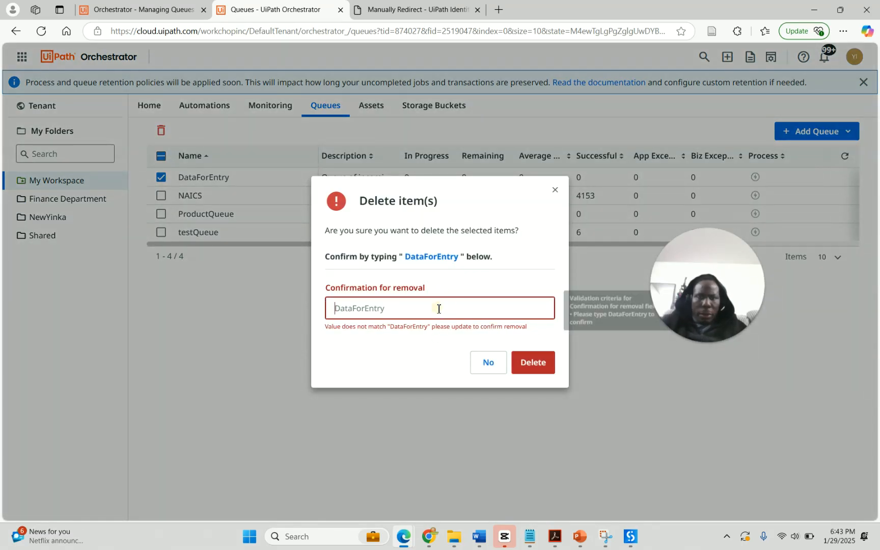
key("ctrl+v")
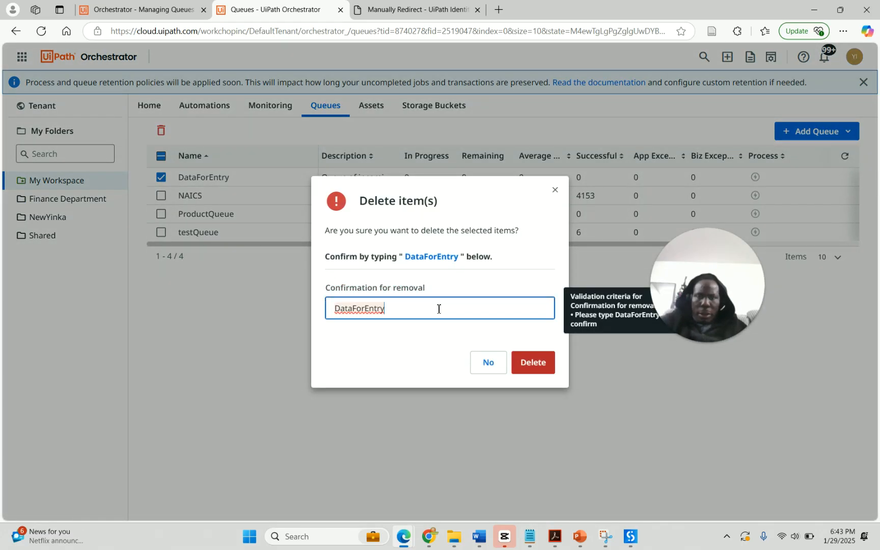
left_click(520, 364)
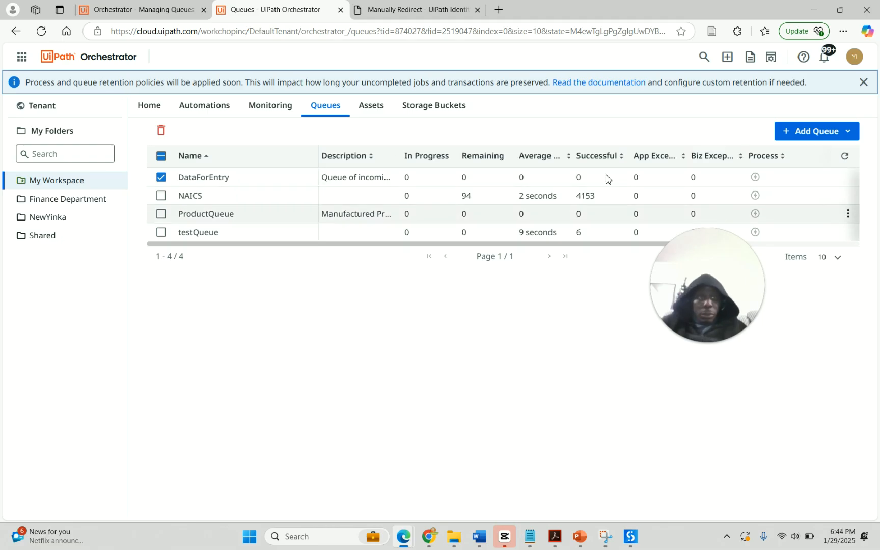
left_click(41, 31)
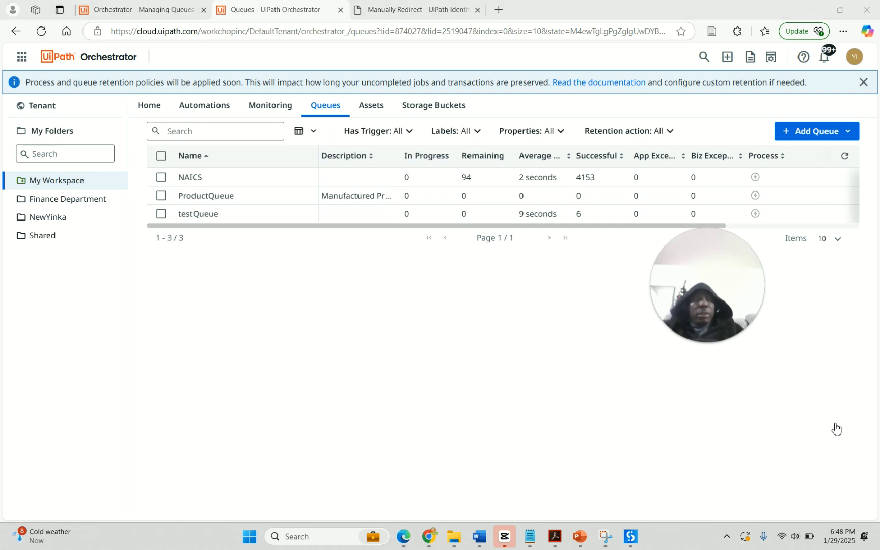
Create a new queue named DataForEntry in My Workspace with Enforce unique references left off.
left_click(797, 131)
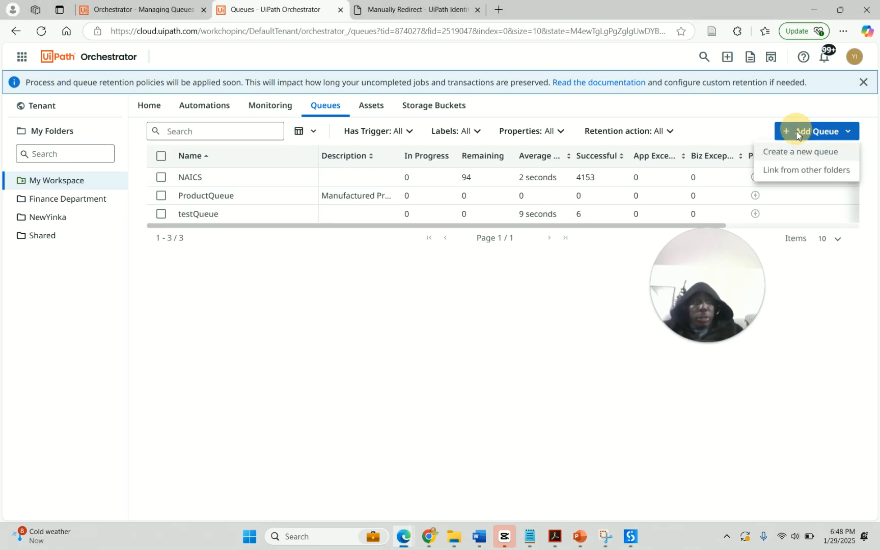
left_click(789, 153)
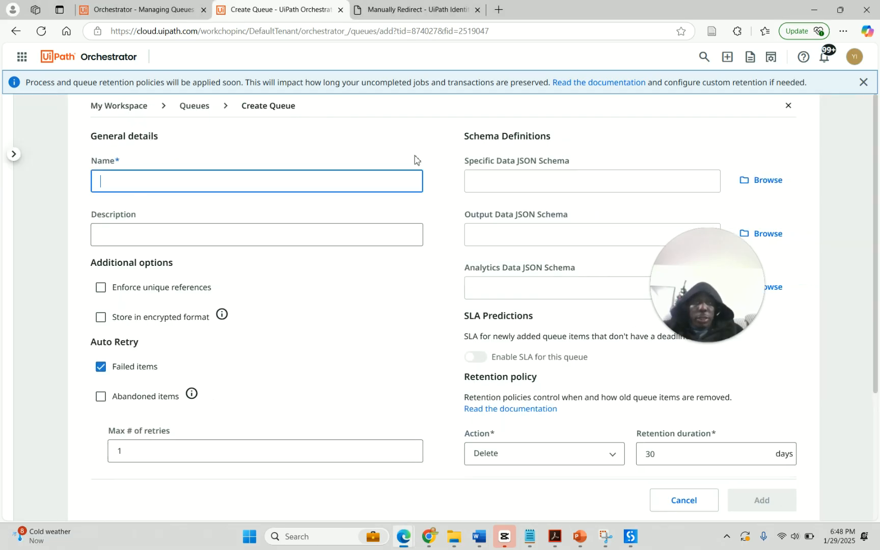
key("ctrl+v")
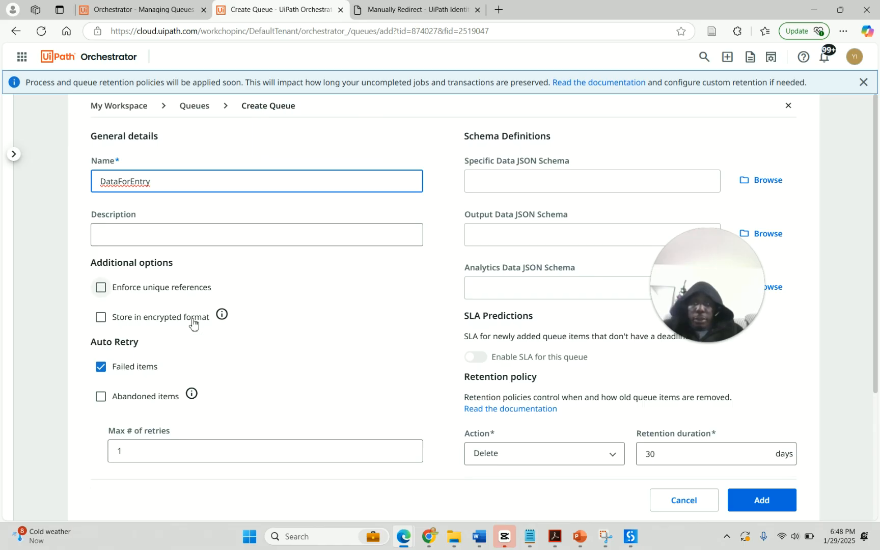
left_click(751, 499)
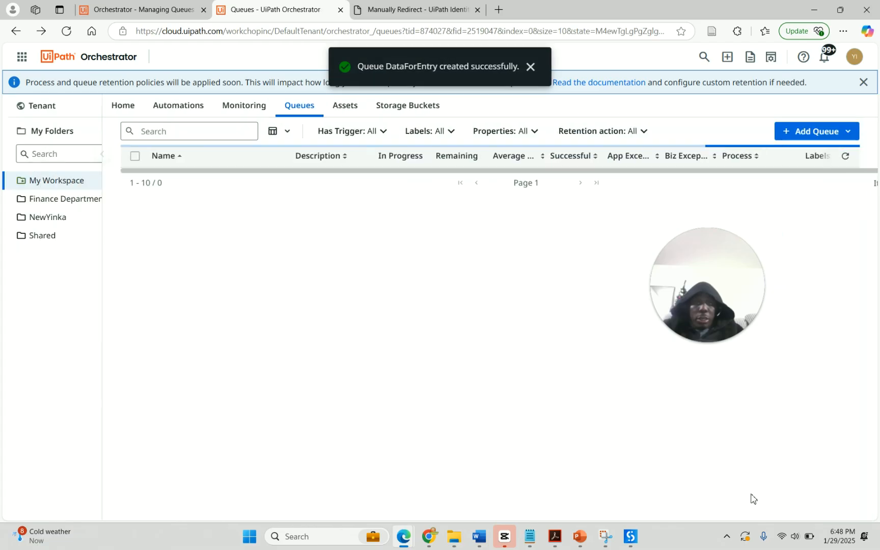
Switch to UiPath Studio and run the DataEntryRobot file in debug mode to fill the recreated queue.
left_click(629, 536)
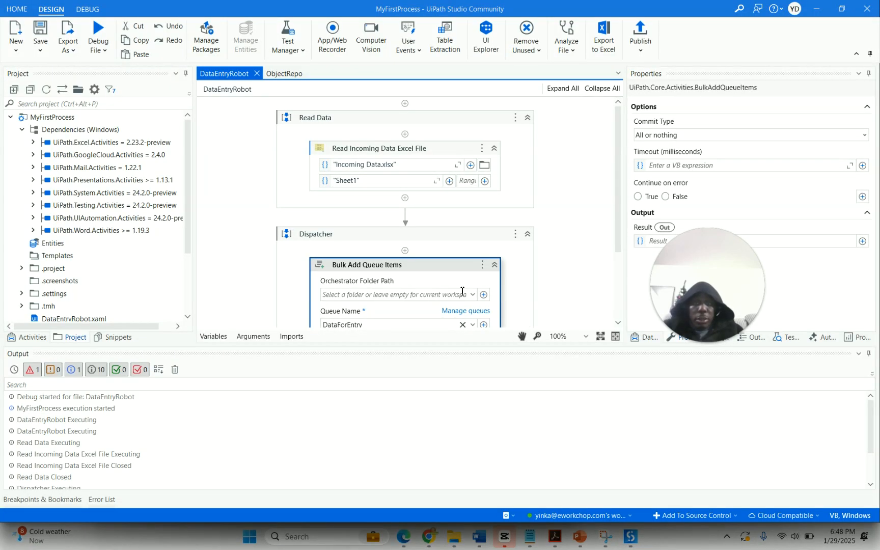
scroll(462, 293, "down", 1)
scroll(302, 167, "up", 1)
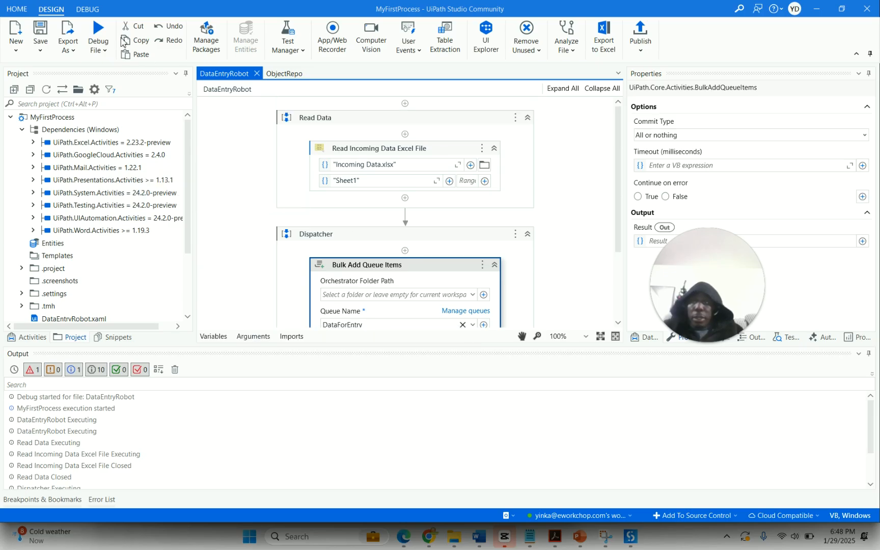
left_click(98, 36)
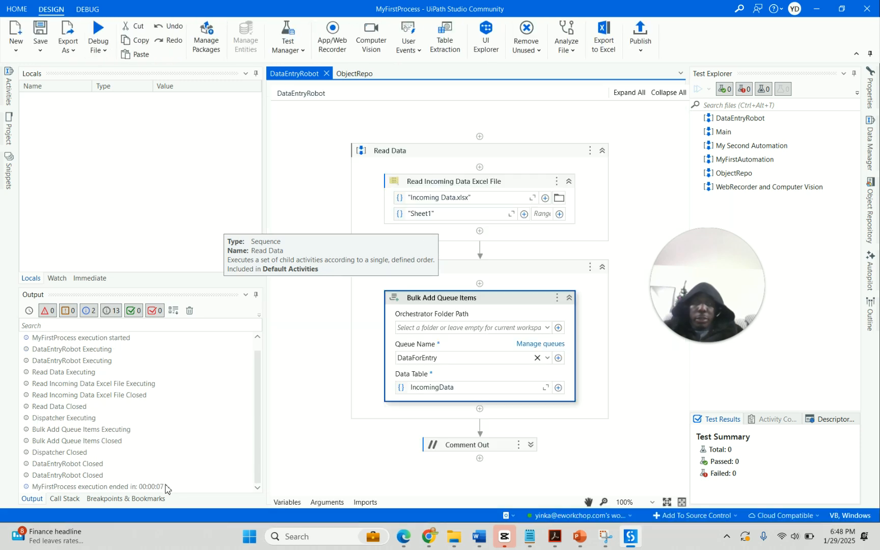
Switch to UiPath Orchestrator in the browser and view the transactions of the DataForEntry queue in My Workspace.
left_click(403, 535)
left_click(463, 478)
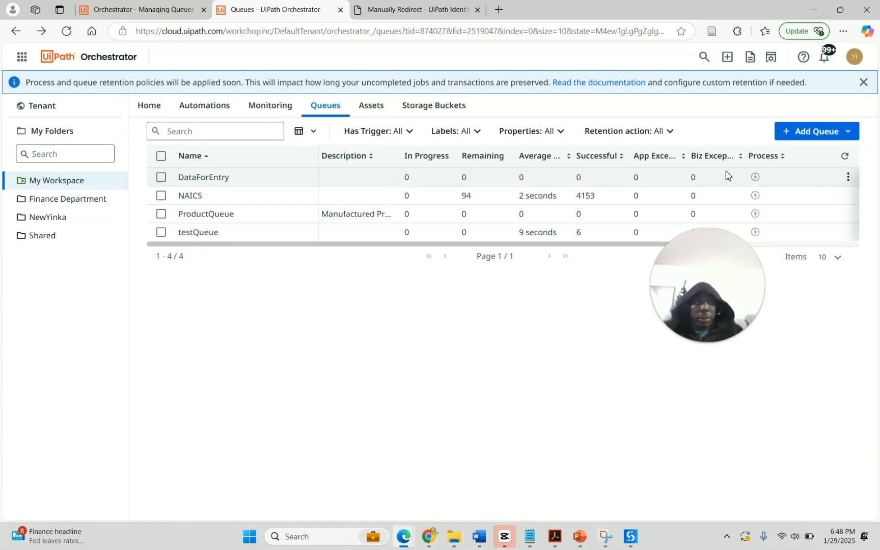
left_click(848, 177)
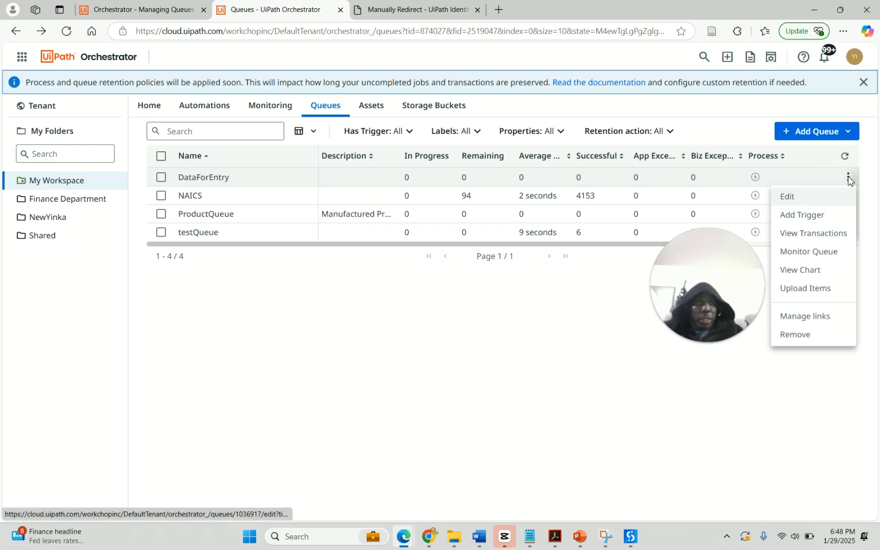
left_click(814, 233)
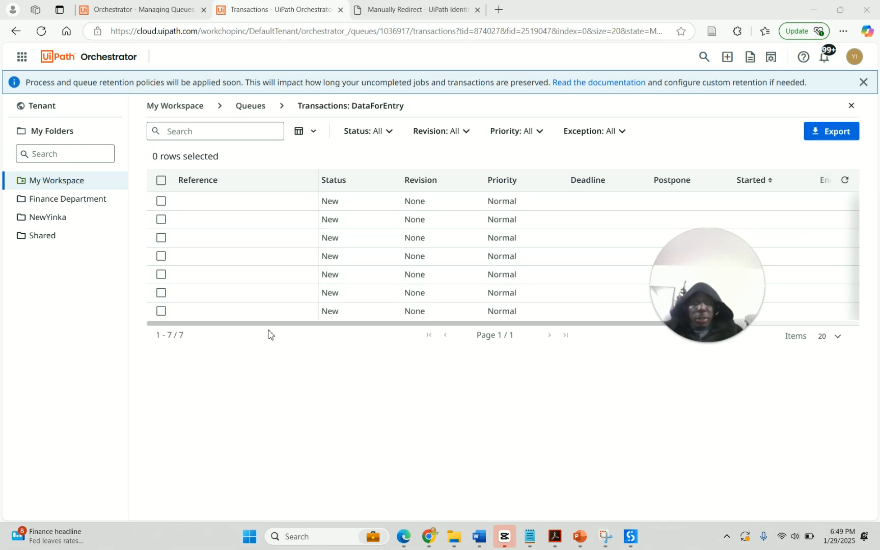
Switch to File Explorer and open Incoming Data.xlsx from the MyFirstProcess folder in Excel.
mouse_move(452, 540)
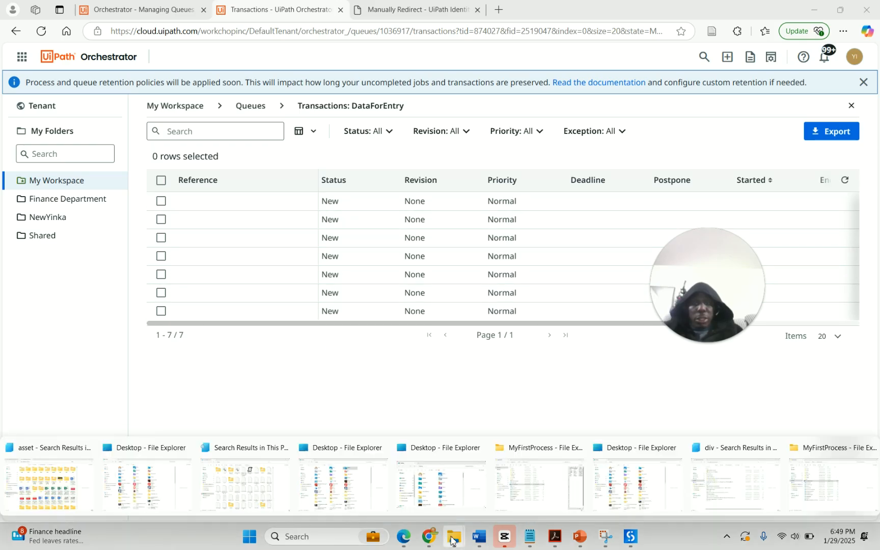
left_click(825, 484)
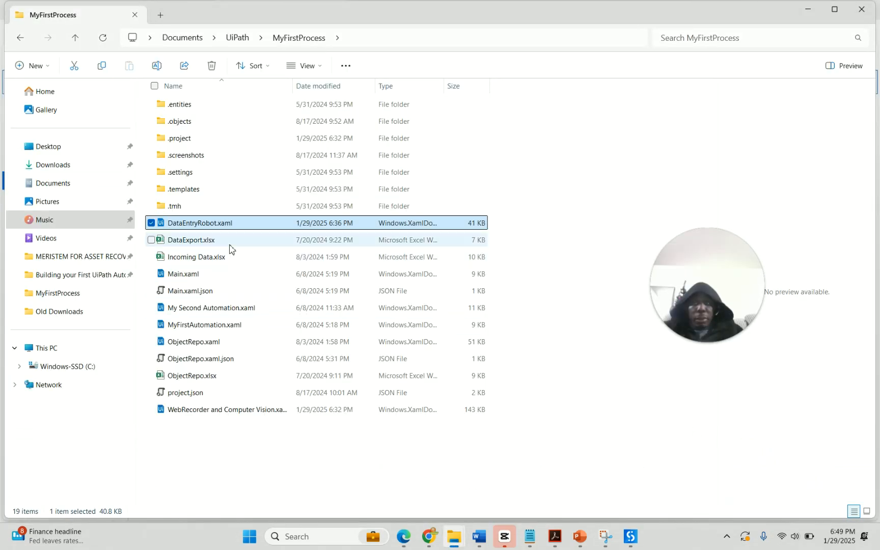
left_click(205, 259)
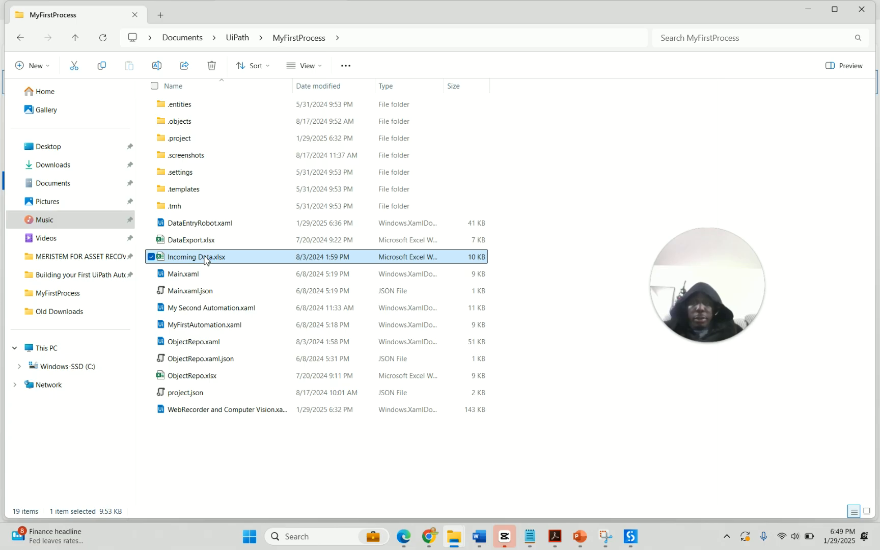
double_click(206, 258)
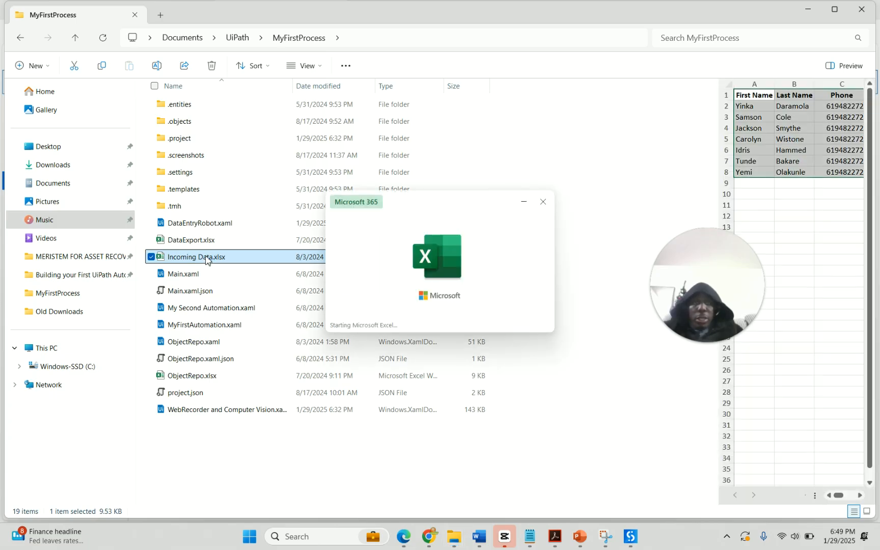